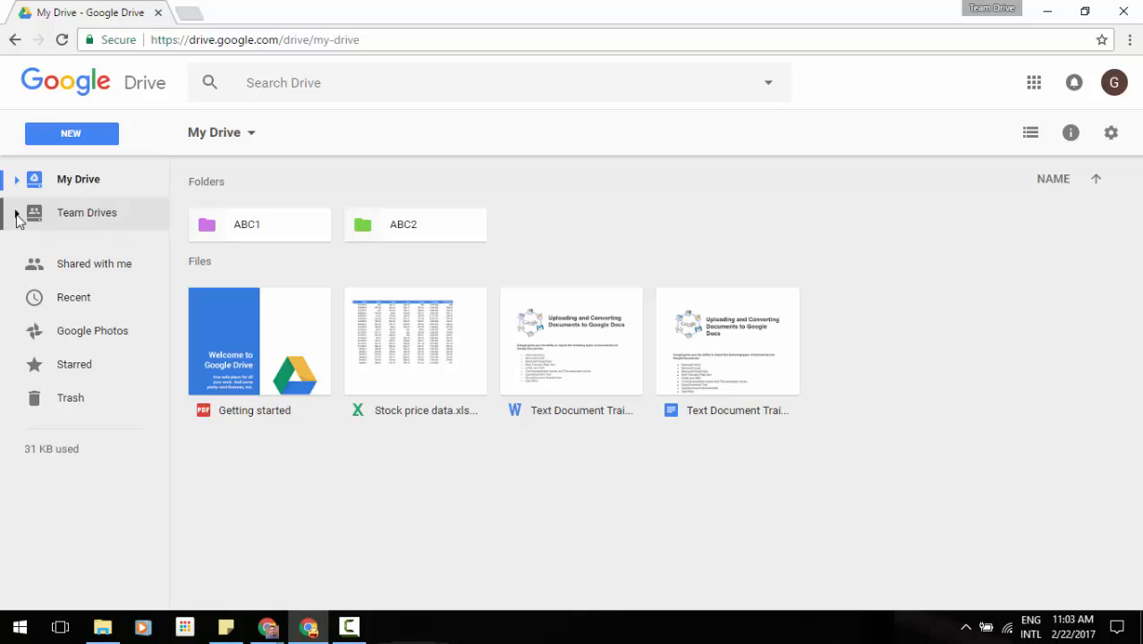
Check the list of existing team drives and open the Team Drives overview
click(17, 216)
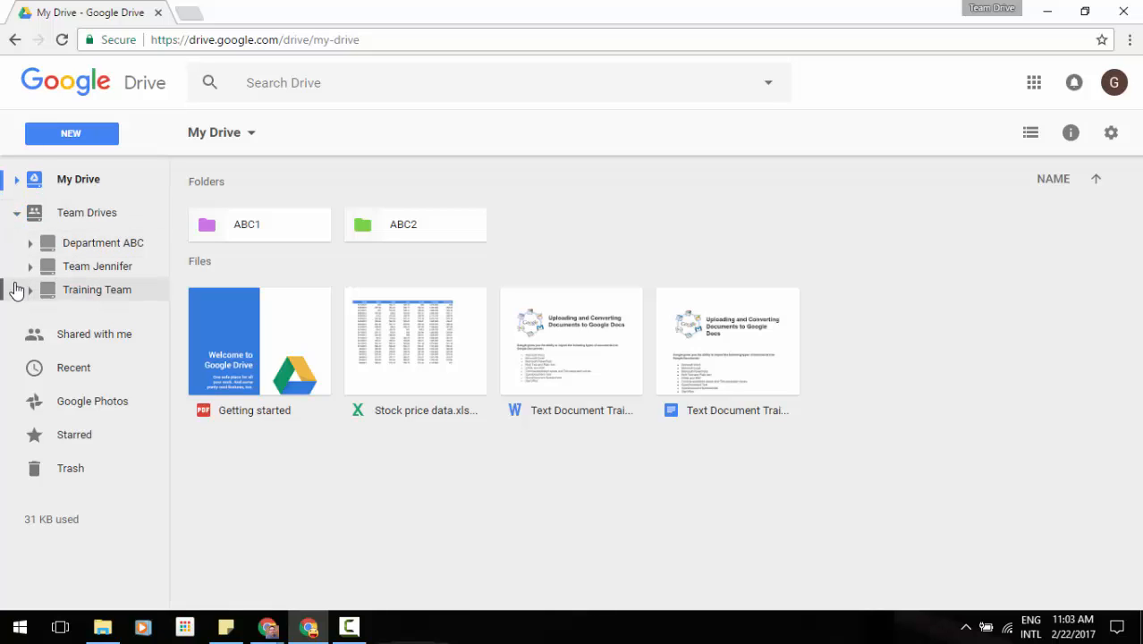
click(17, 216)
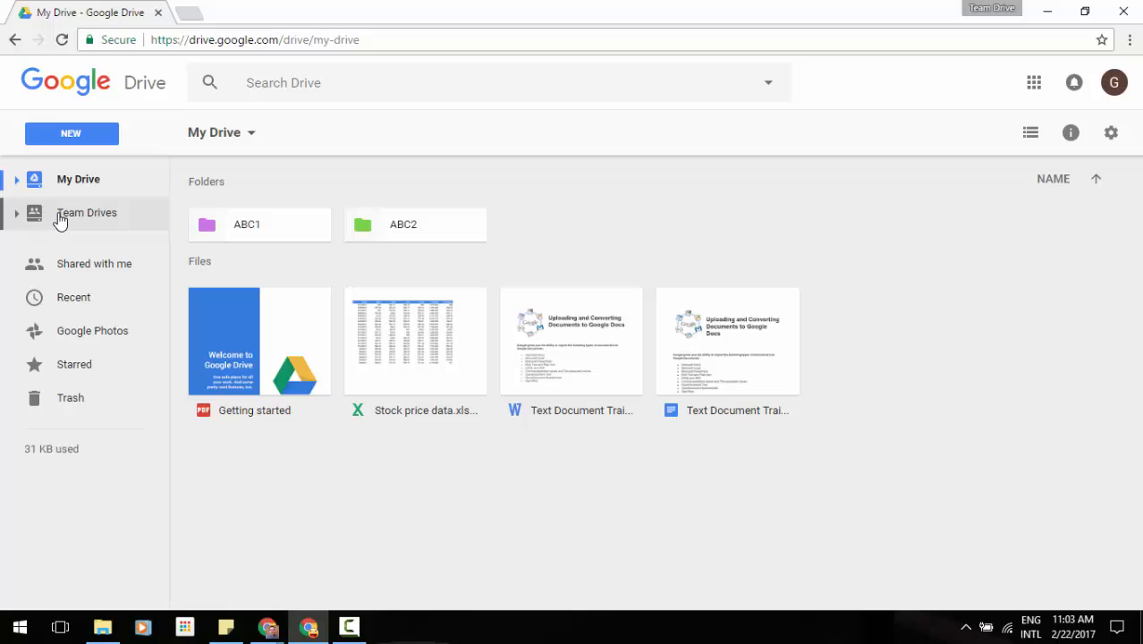
click(120, 212)
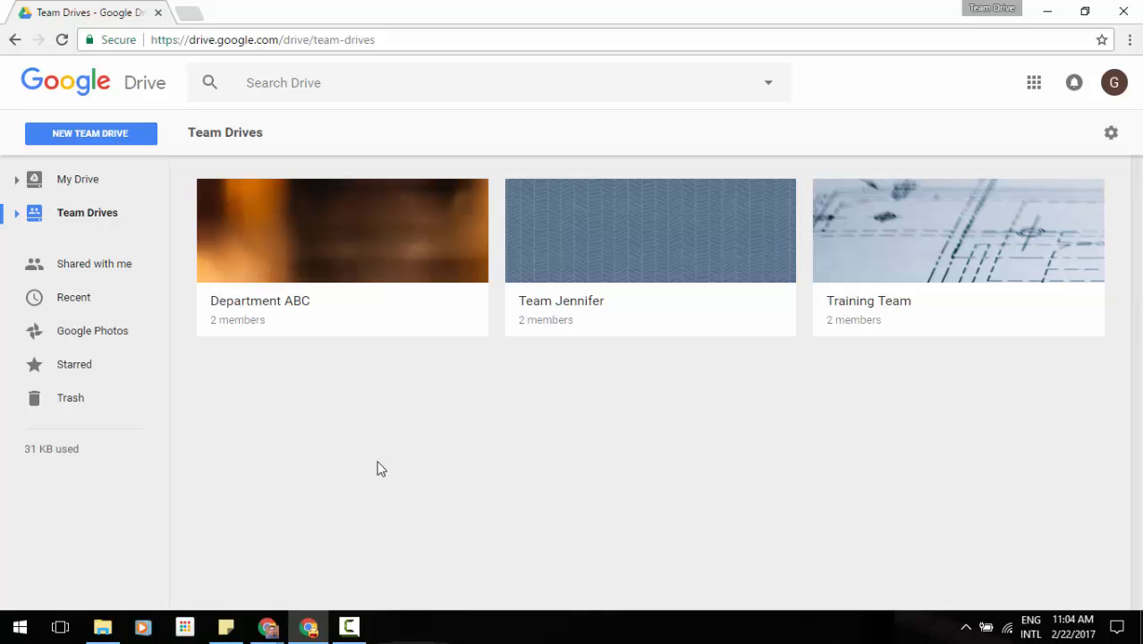
Create a new team drive named "Training Example Team"
click(117, 141)
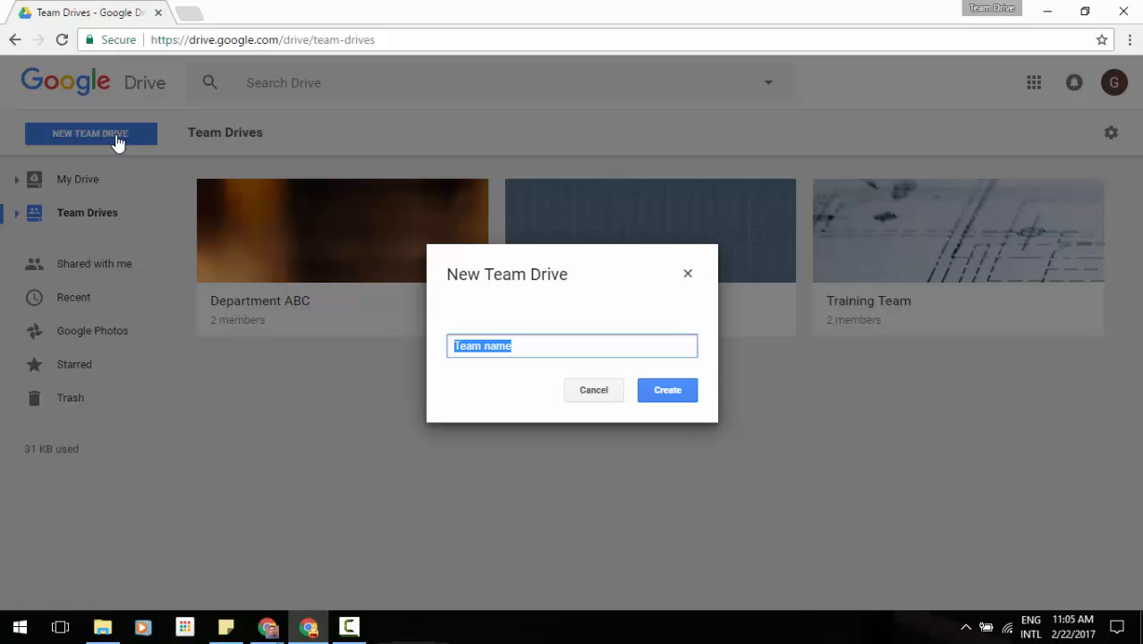
text(Tra)
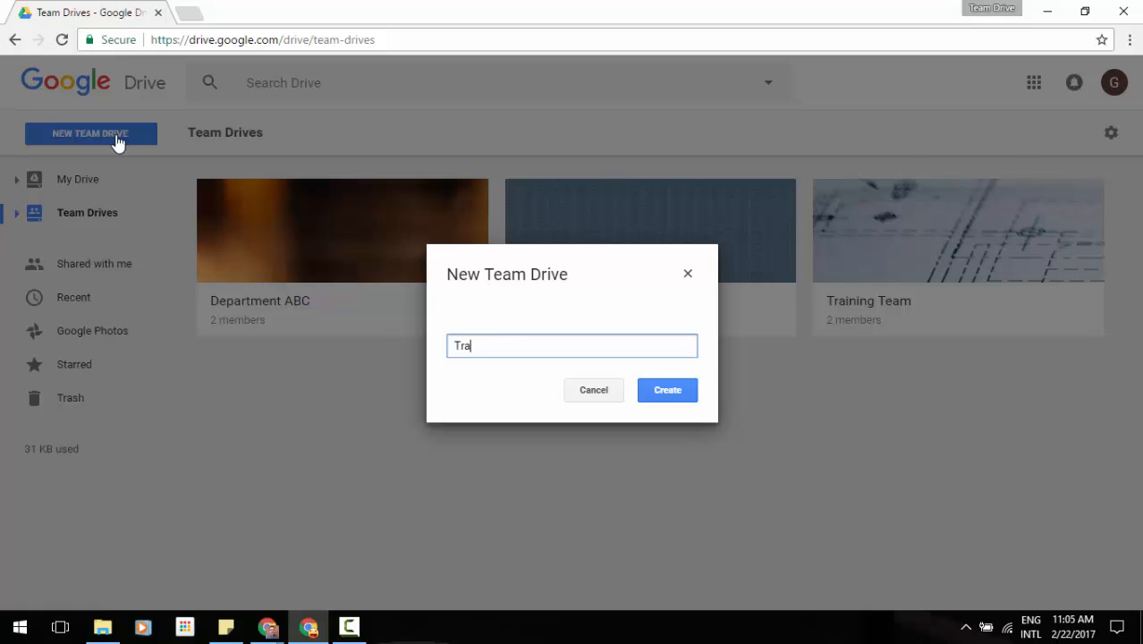
text(ining Example Team)
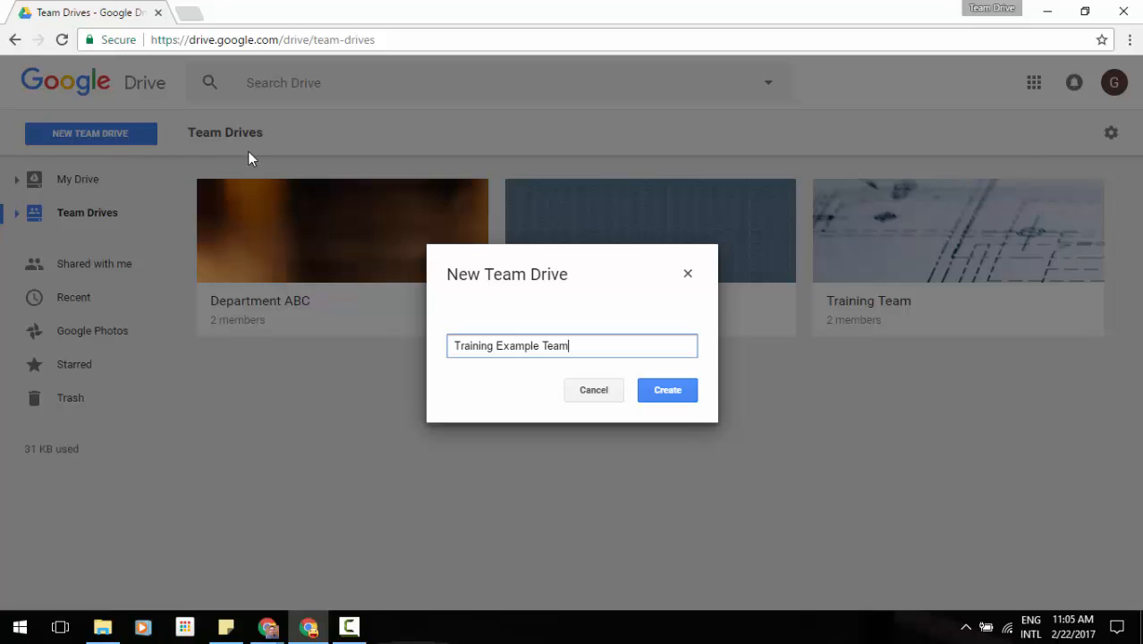
click(689, 399)
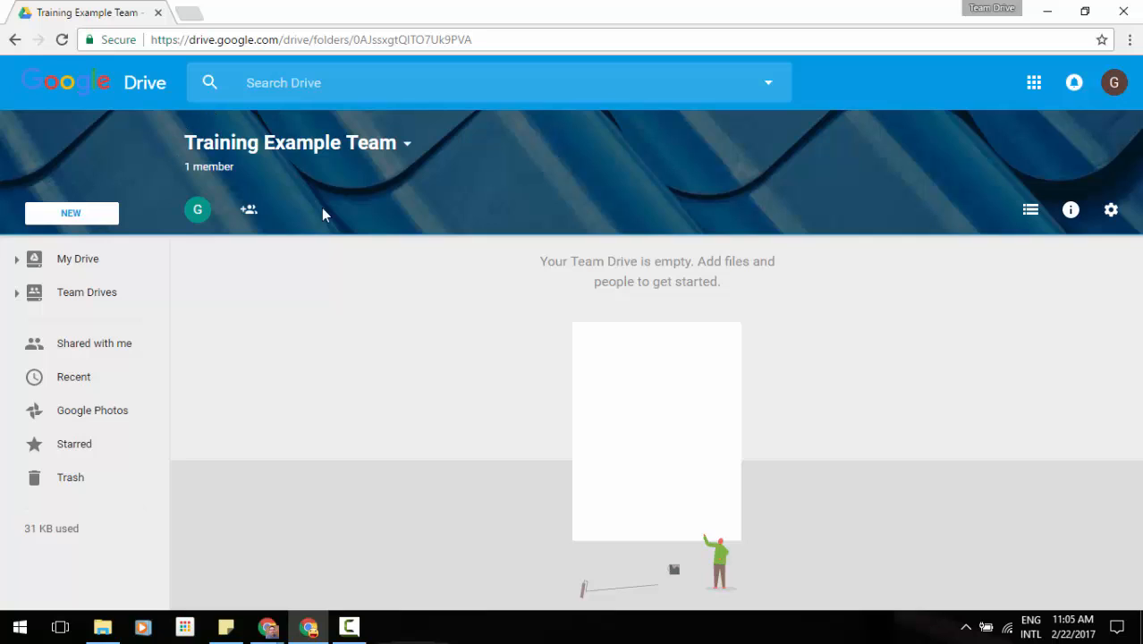
Change the team drive's theme to the blue circuit board image from the Theme Gallery
click(407, 145)
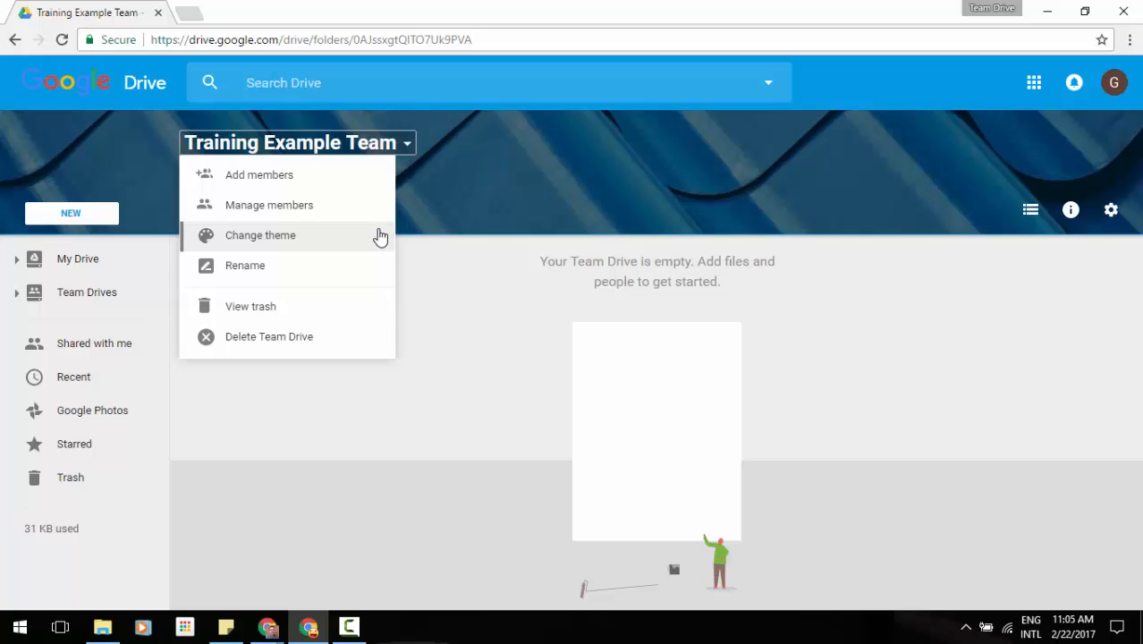
click(347, 236)
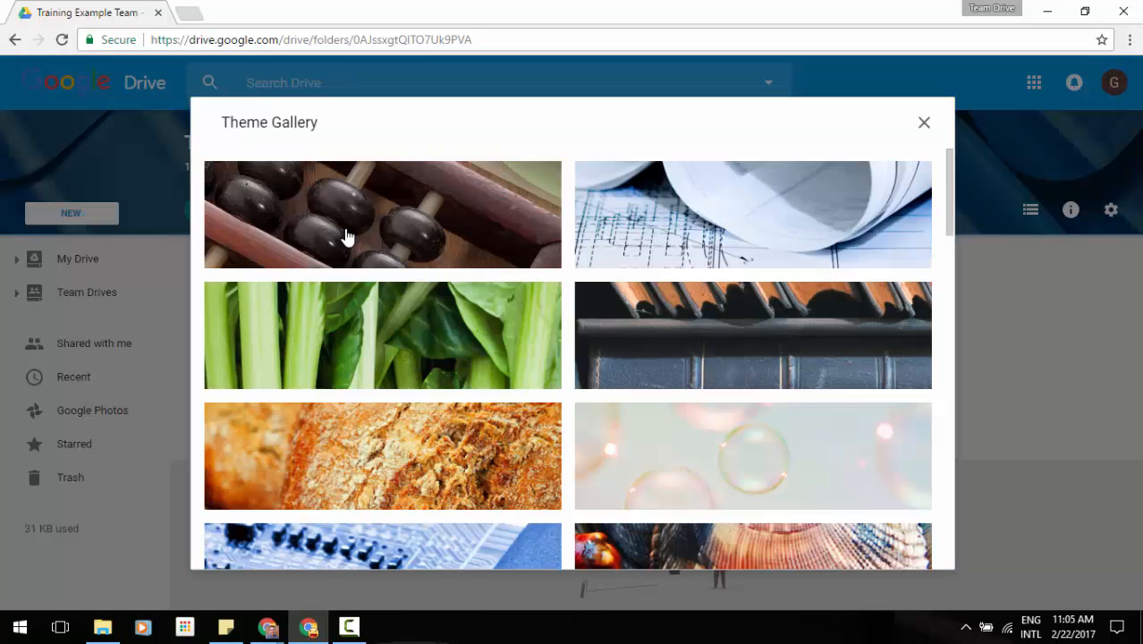
scroll(617, 377, down, 3)
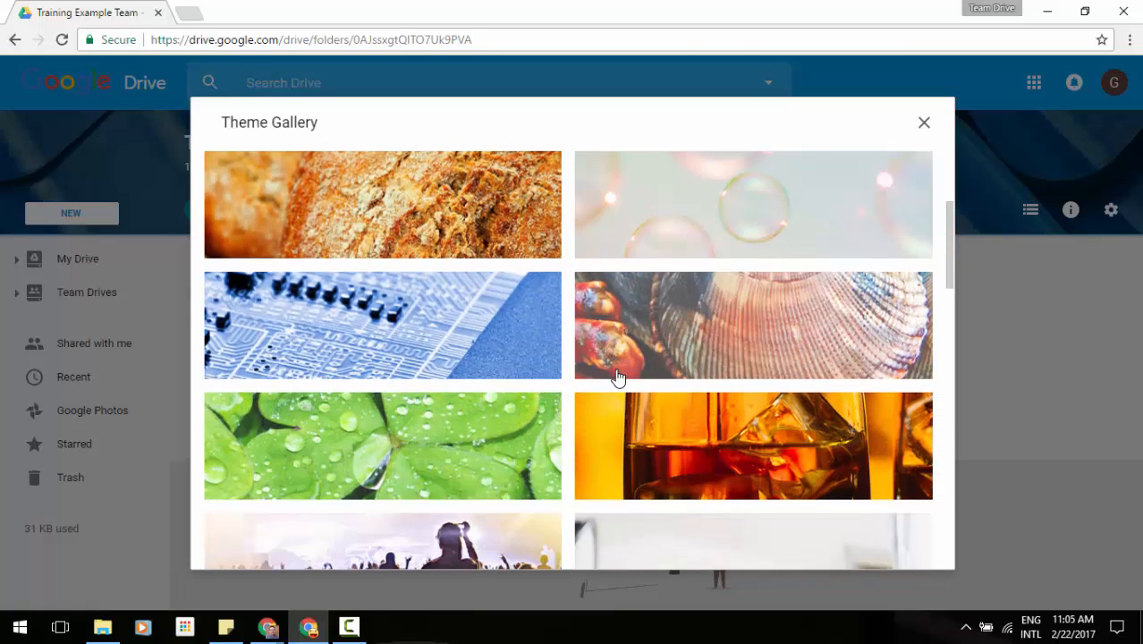
click(474, 317)
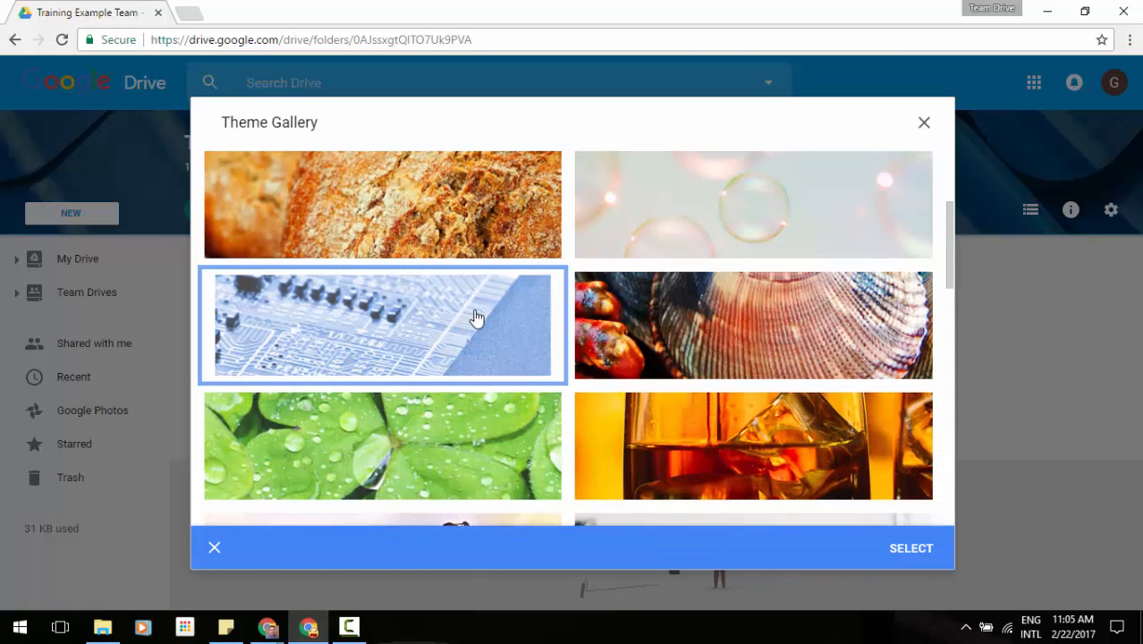
click(910, 559)
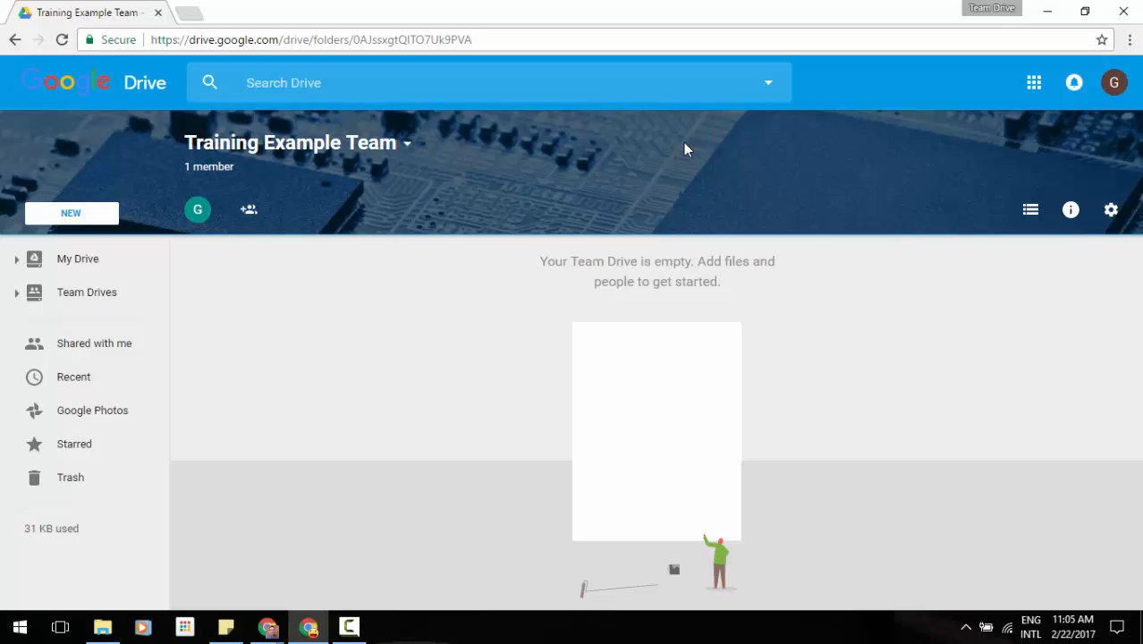
Examine the team drive's management options, the available new item types, its activity details and the general settings options
click(407, 145)
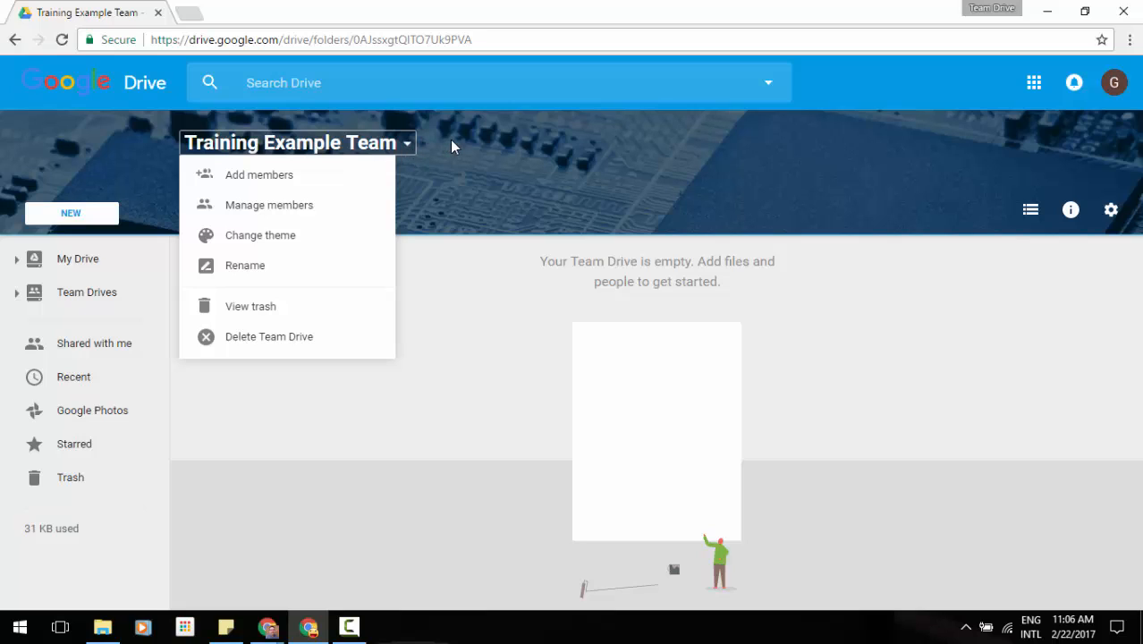
click(452, 144)
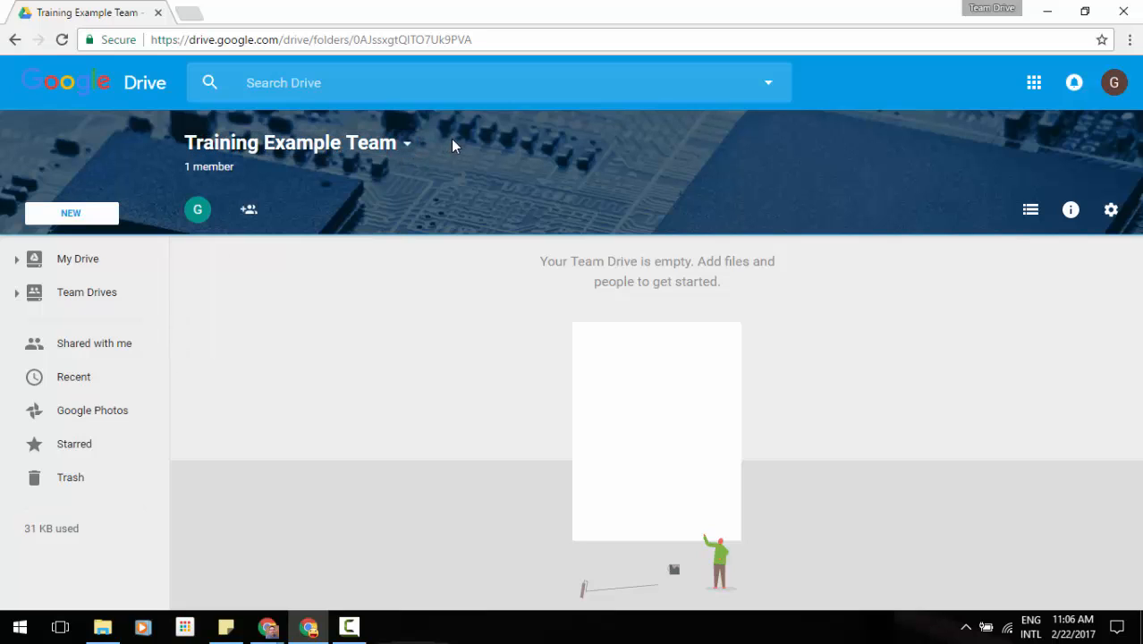
click(114, 220)
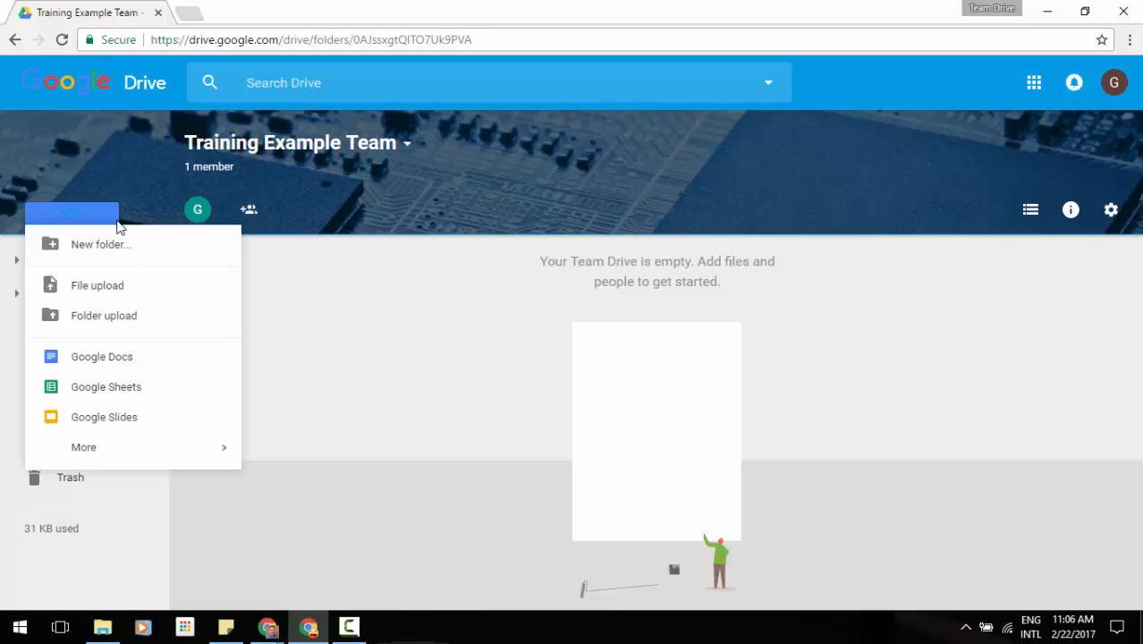
click(132, 177)
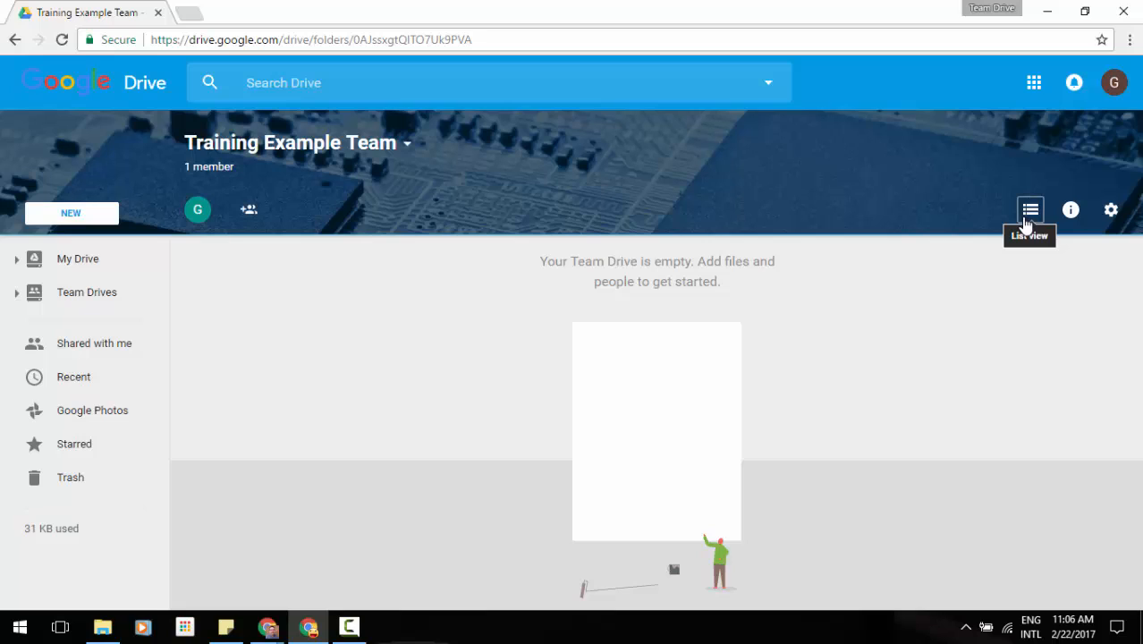
click(1071, 211)
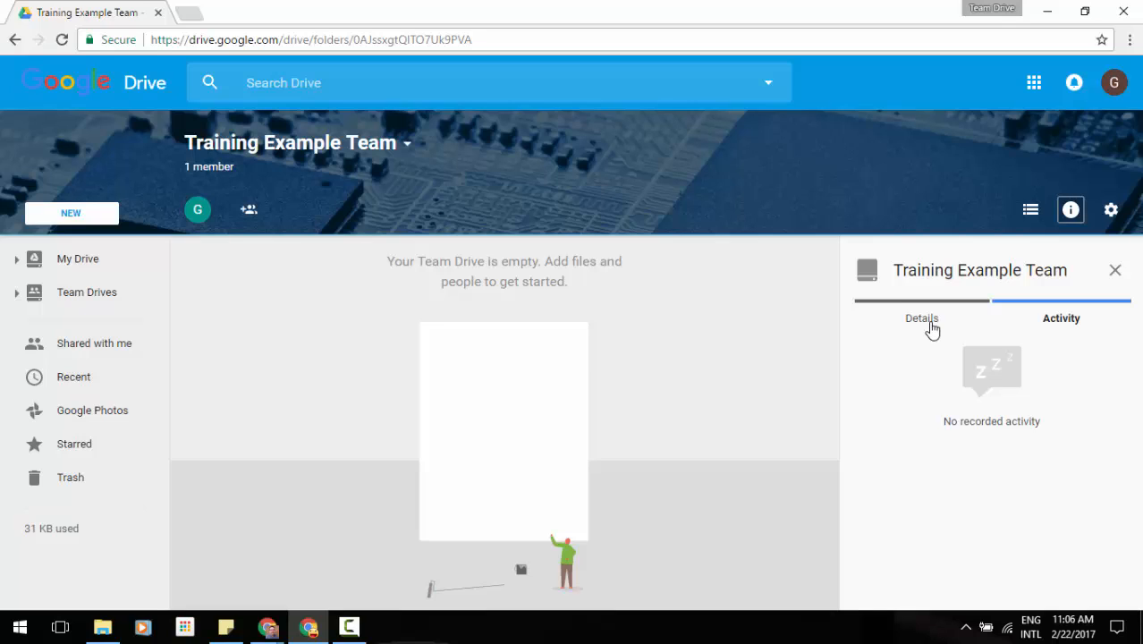
click(1114, 271)
click(1112, 222)
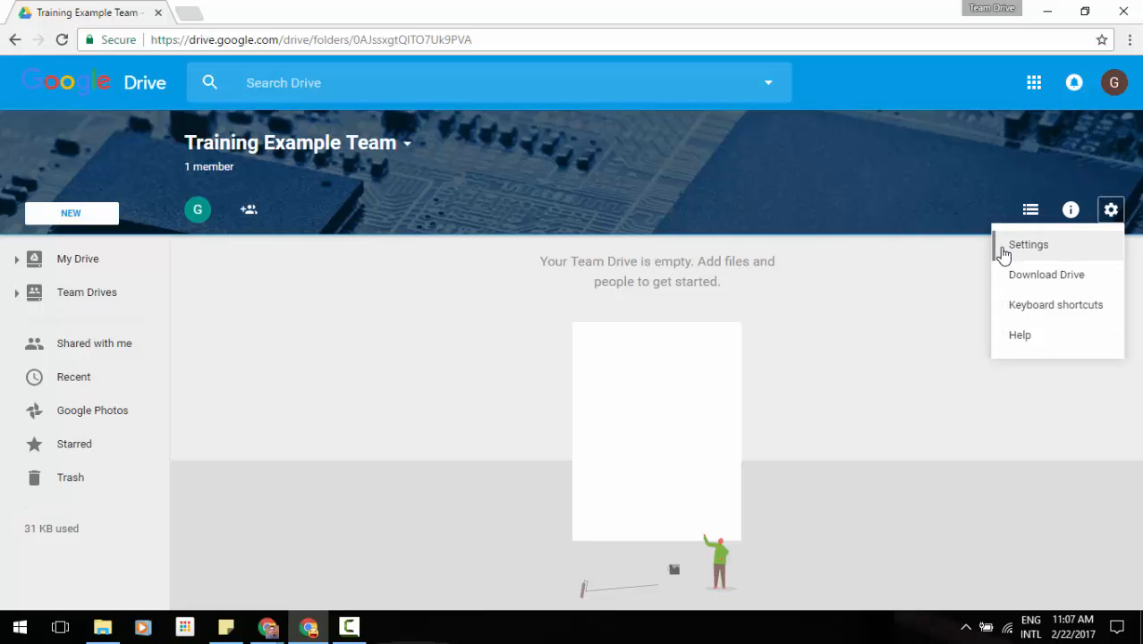
click(948, 192)
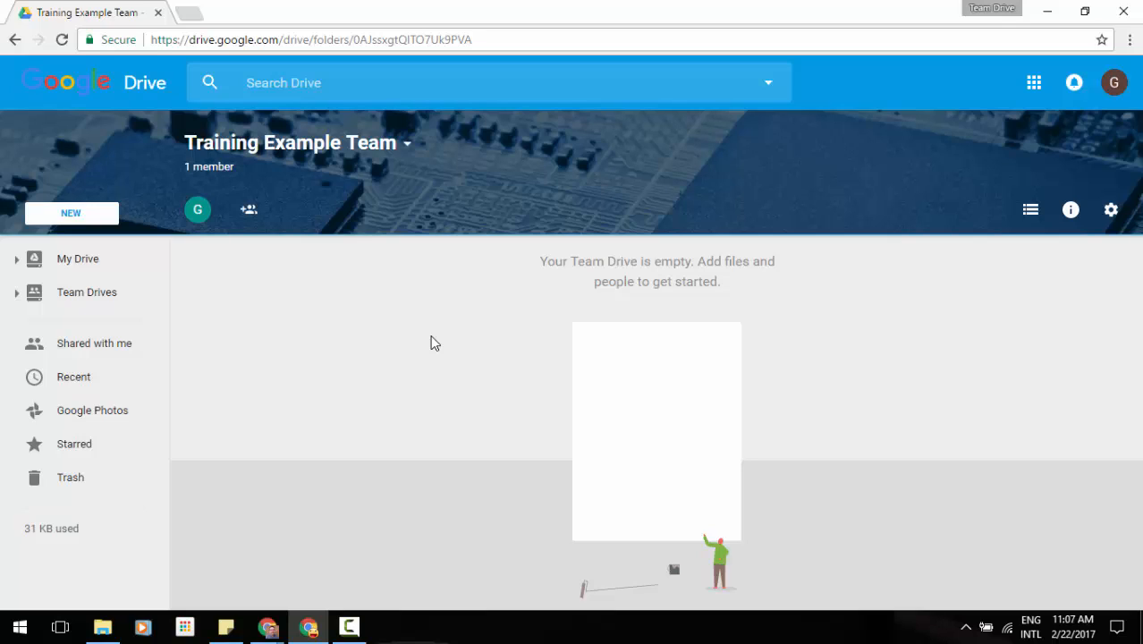
click(407, 156)
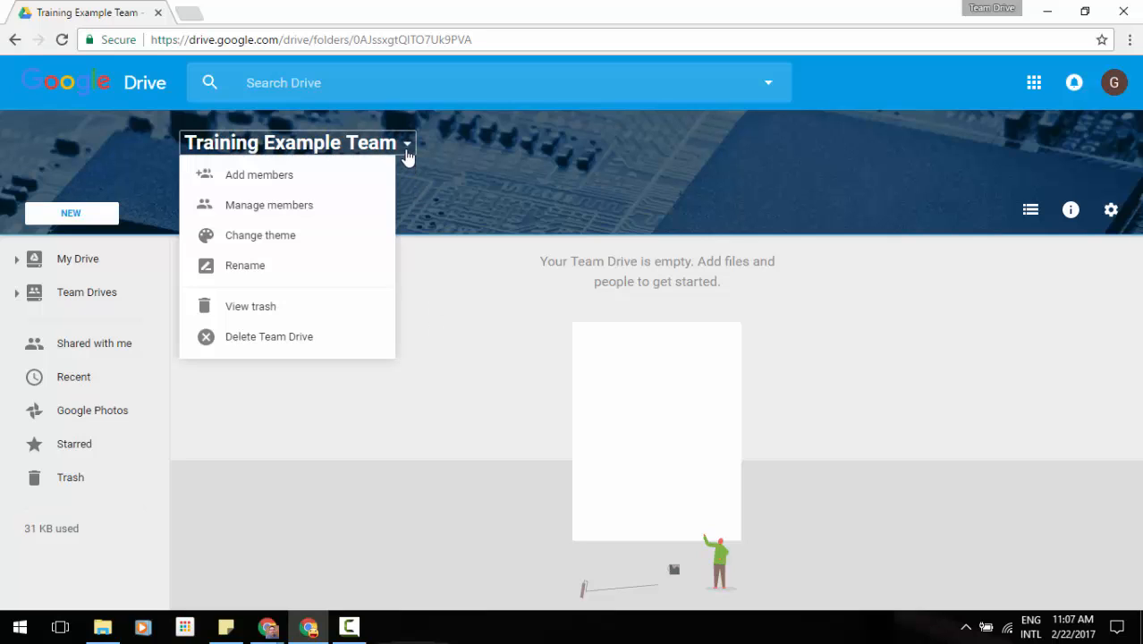
click(439, 288)
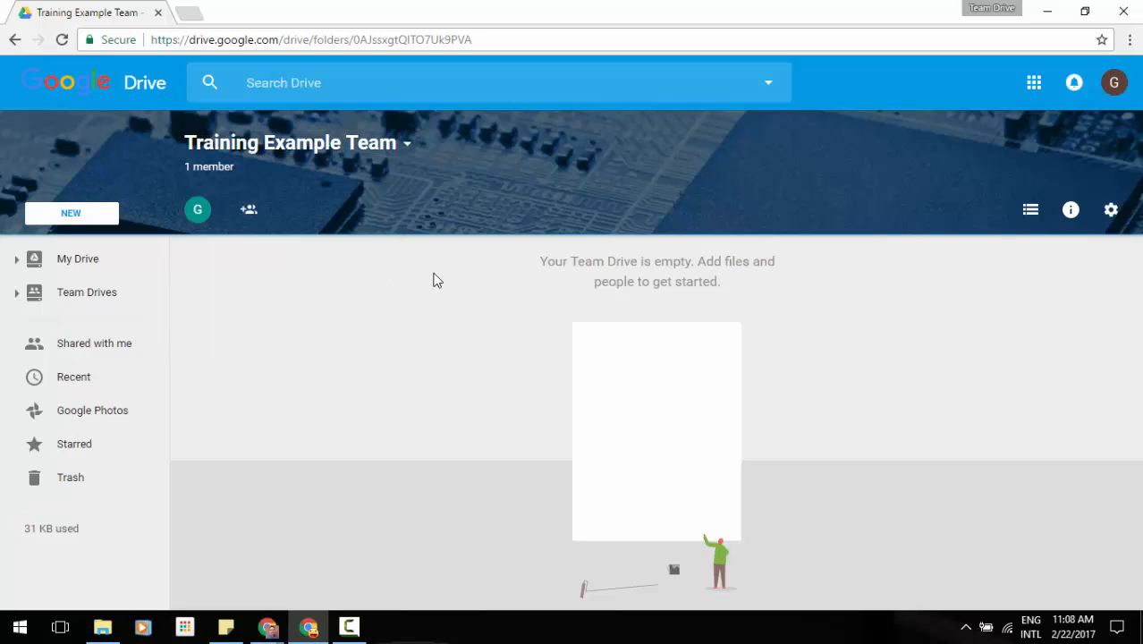
Start adding a member to Training Example Team and paste the new member's email address
click(250, 212)
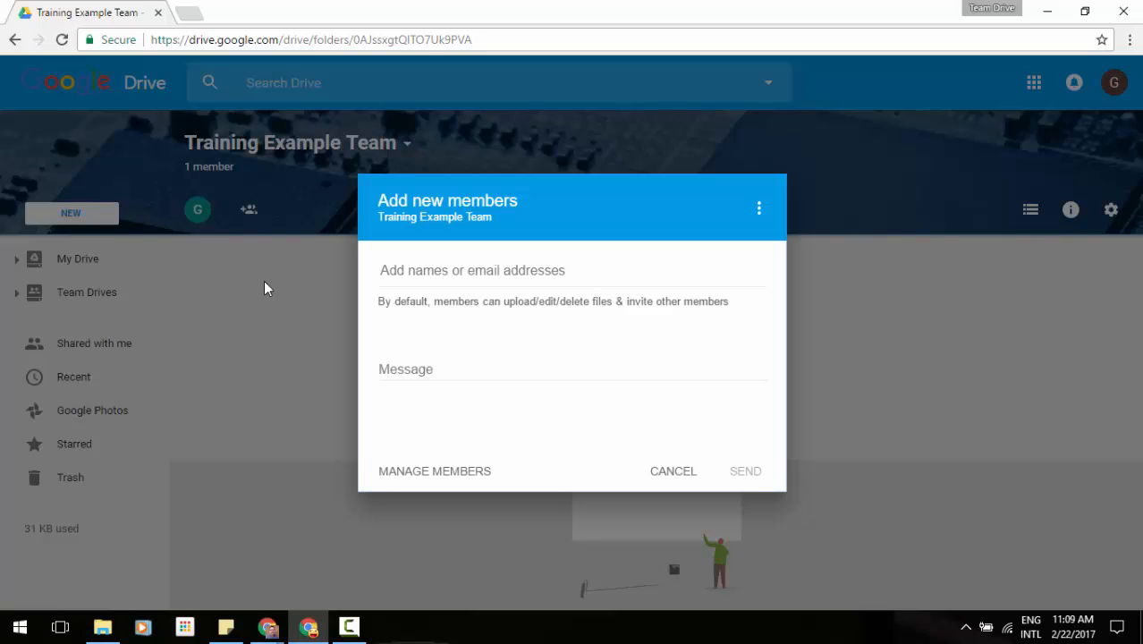
click(384, 272)
right_click(384, 272)
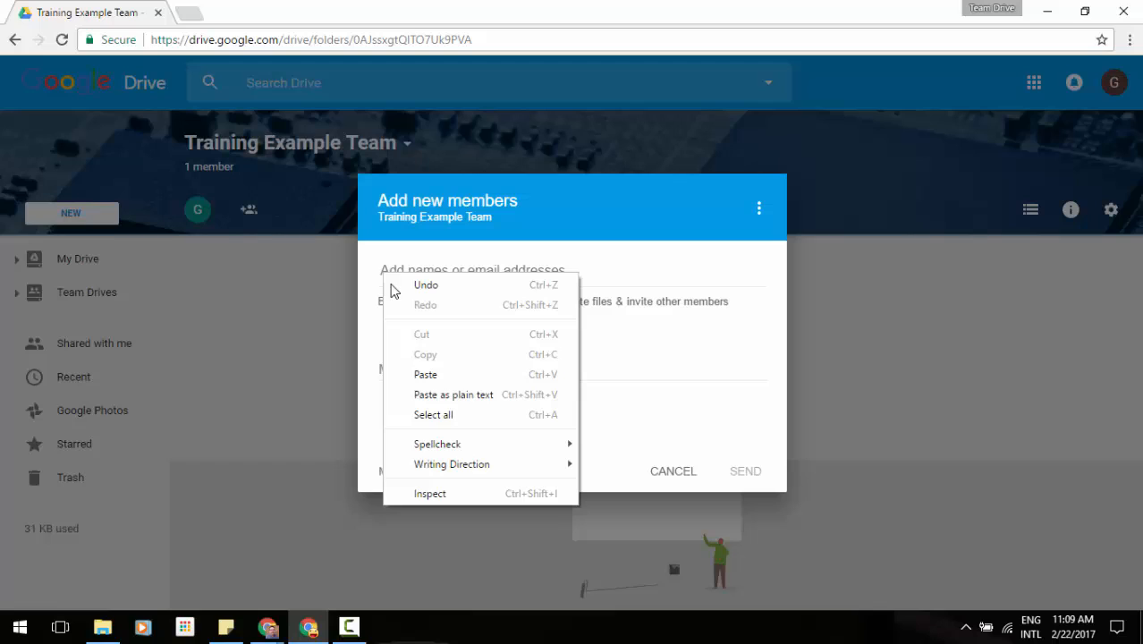
click(455, 375)
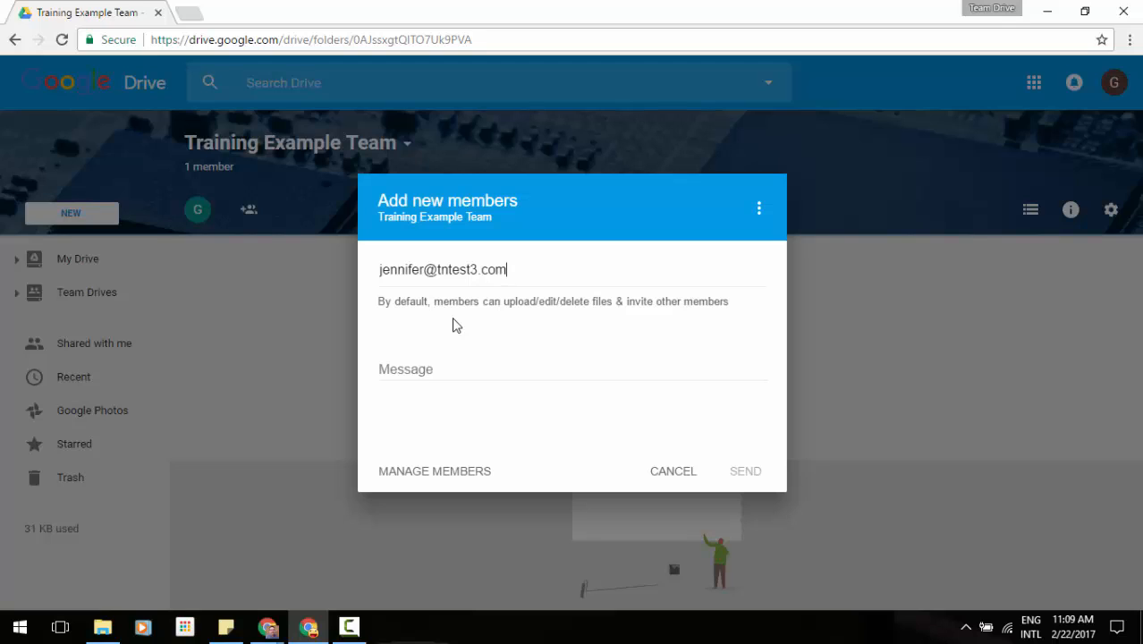
Enable setting access for new members, review the access levels, keep Full access and send the invitation without a message
click(759, 213)
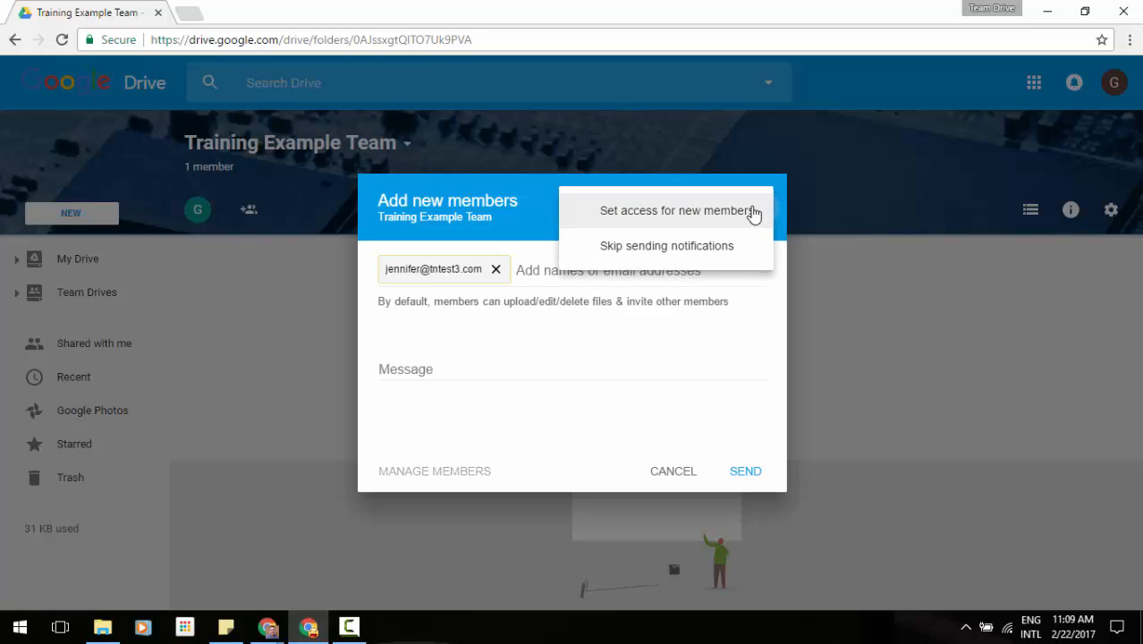
click(754, 211)
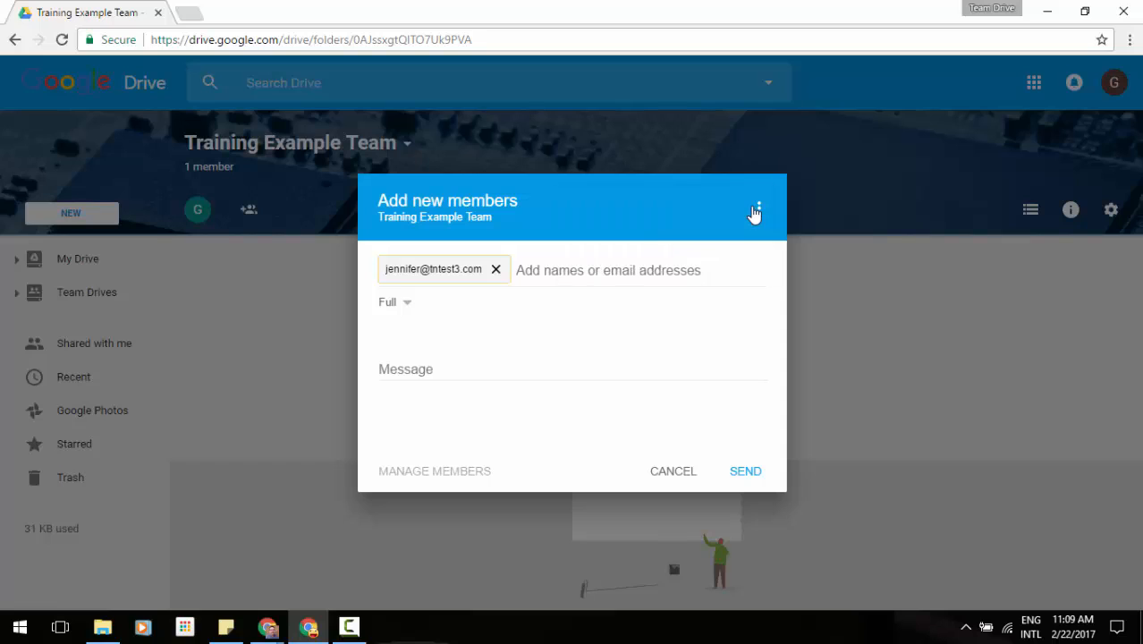
click(407, 306)
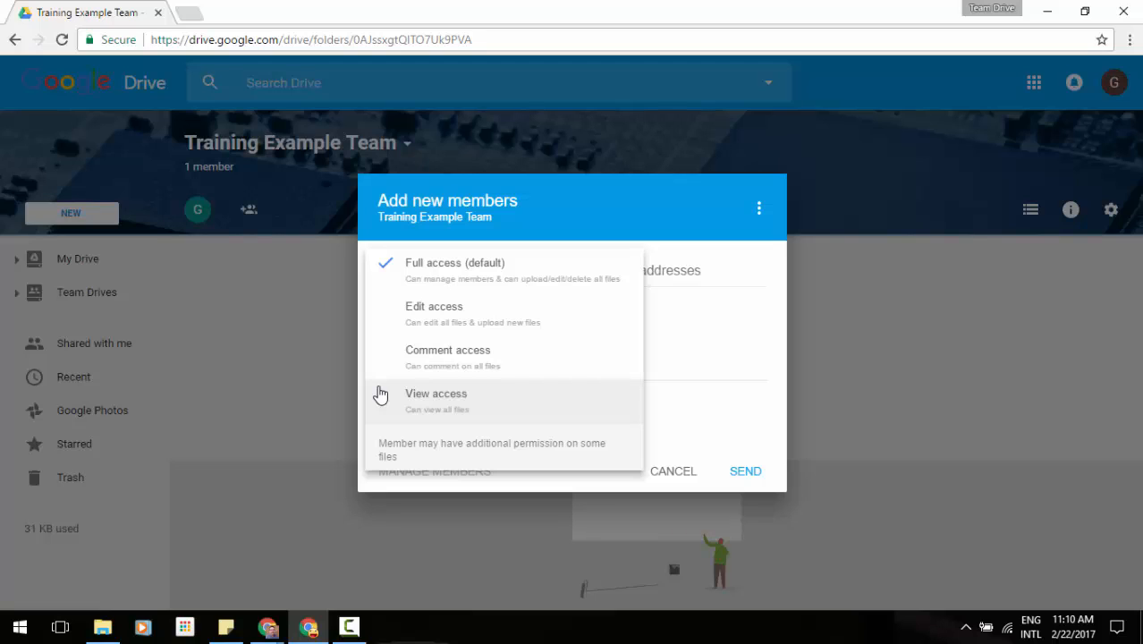
click(749, 356)
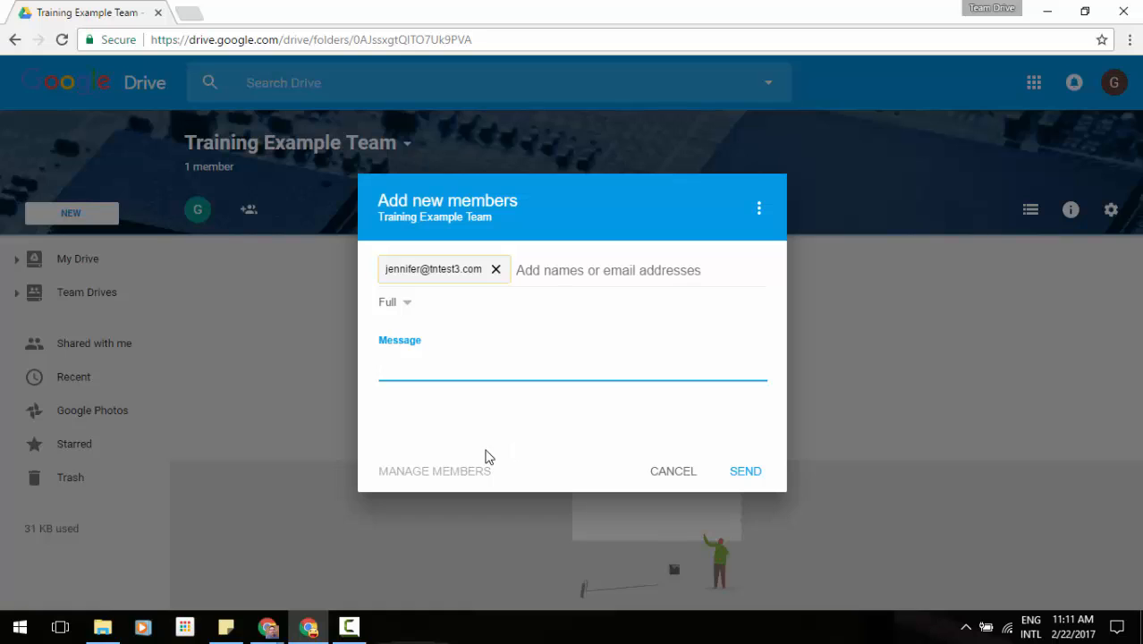
click(438, 474)
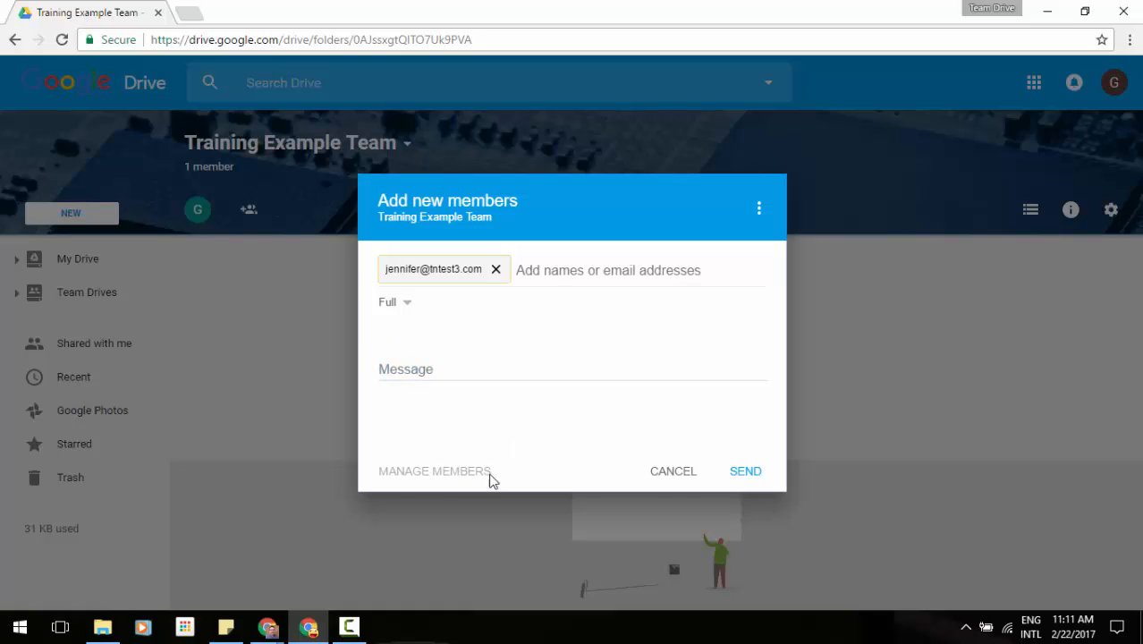
click(751, 477)
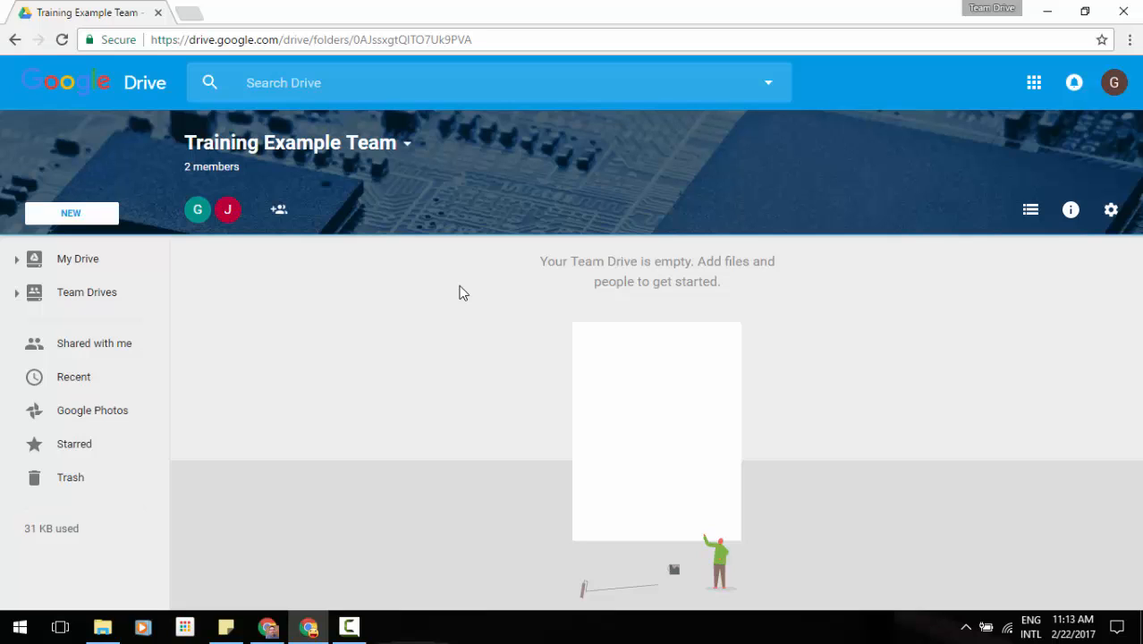
Create a new folder named "ABC 1" in the Training Example Team drive
right_click(410, 262)
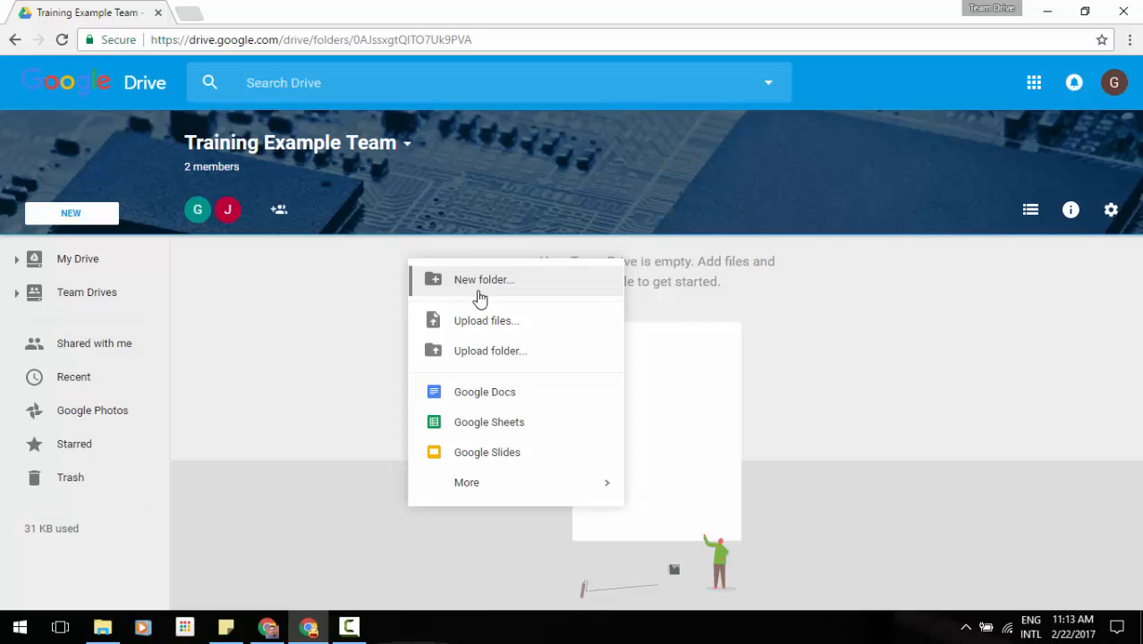
click(339, 317)
click(76, 214)
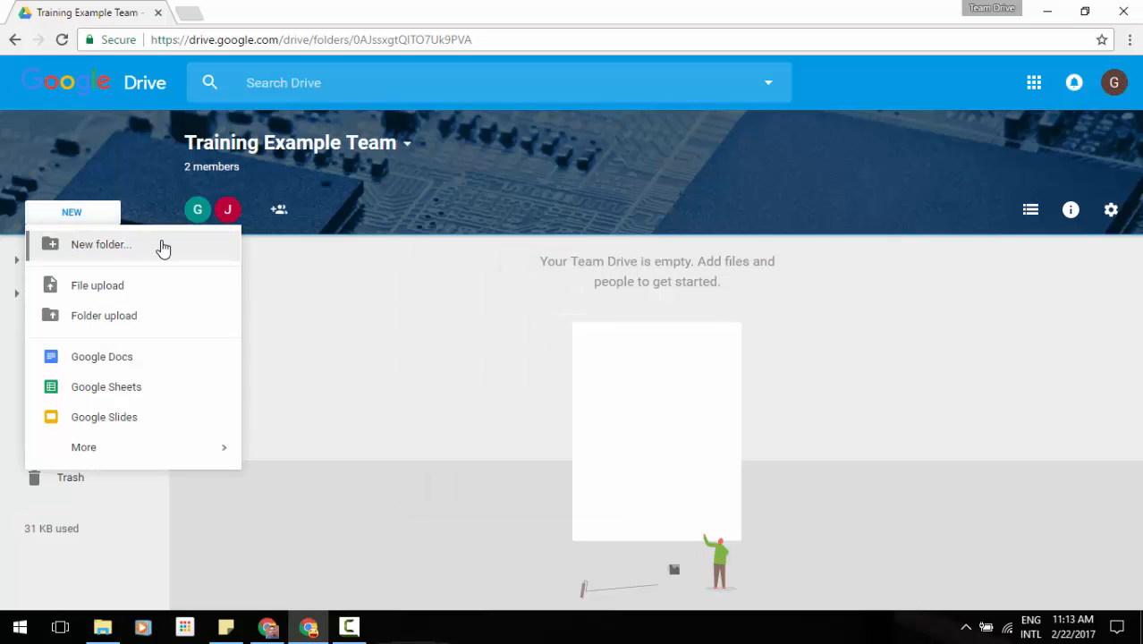
click(100, 244)
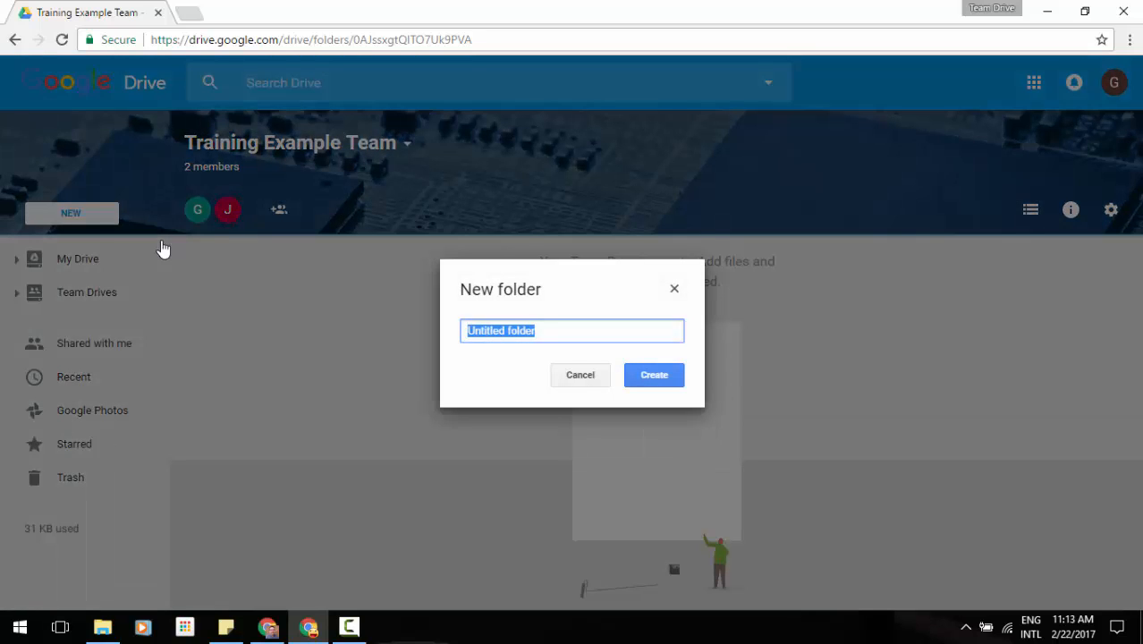
text(ABC 1)
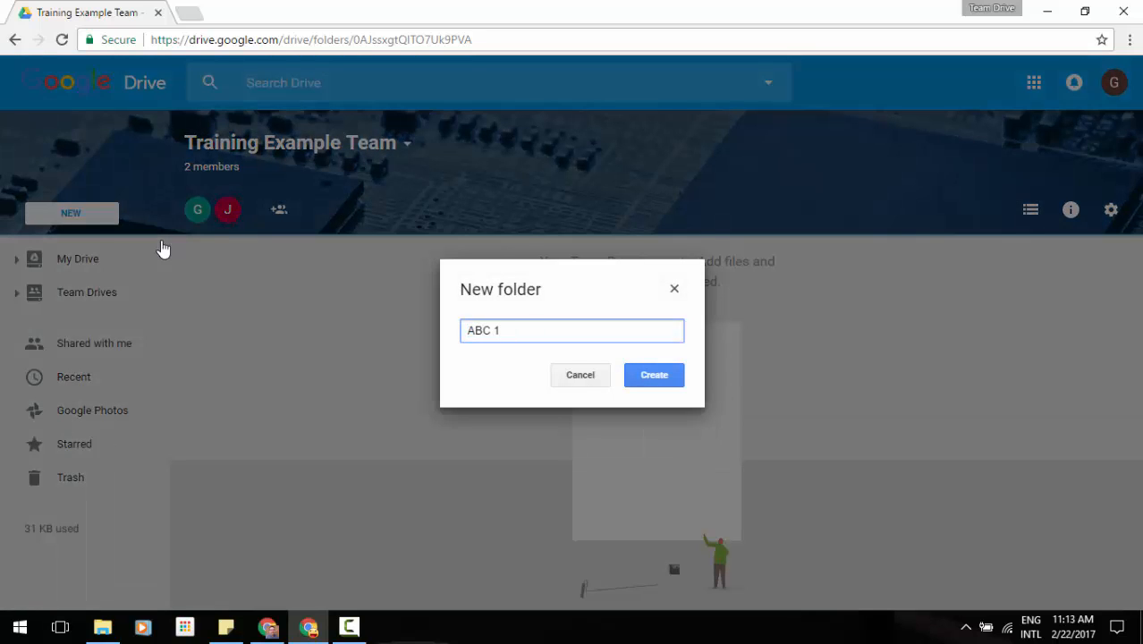
click(663, 375)
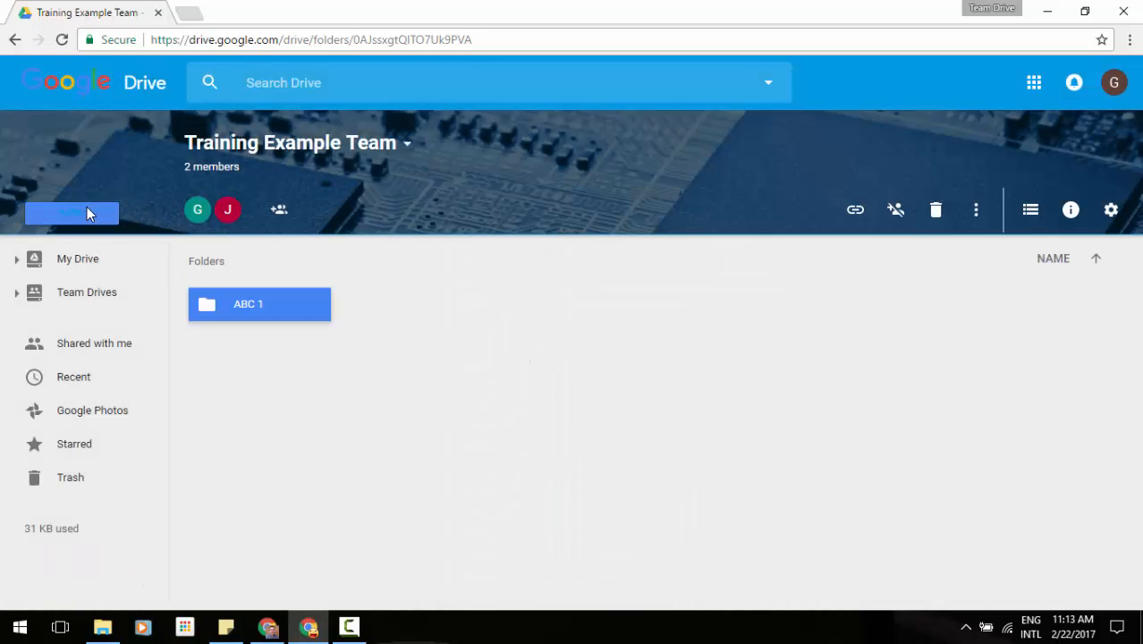
Create a second folder named "ABC 2" in the Training Example Team drive
right_click(433, 306)
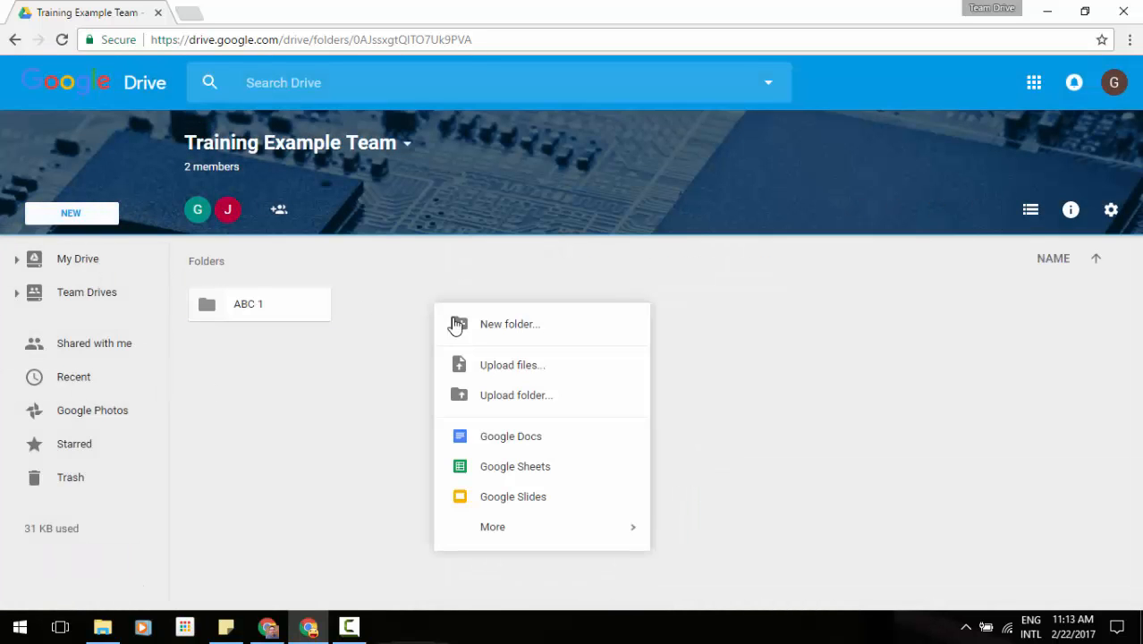
click(470, 334)
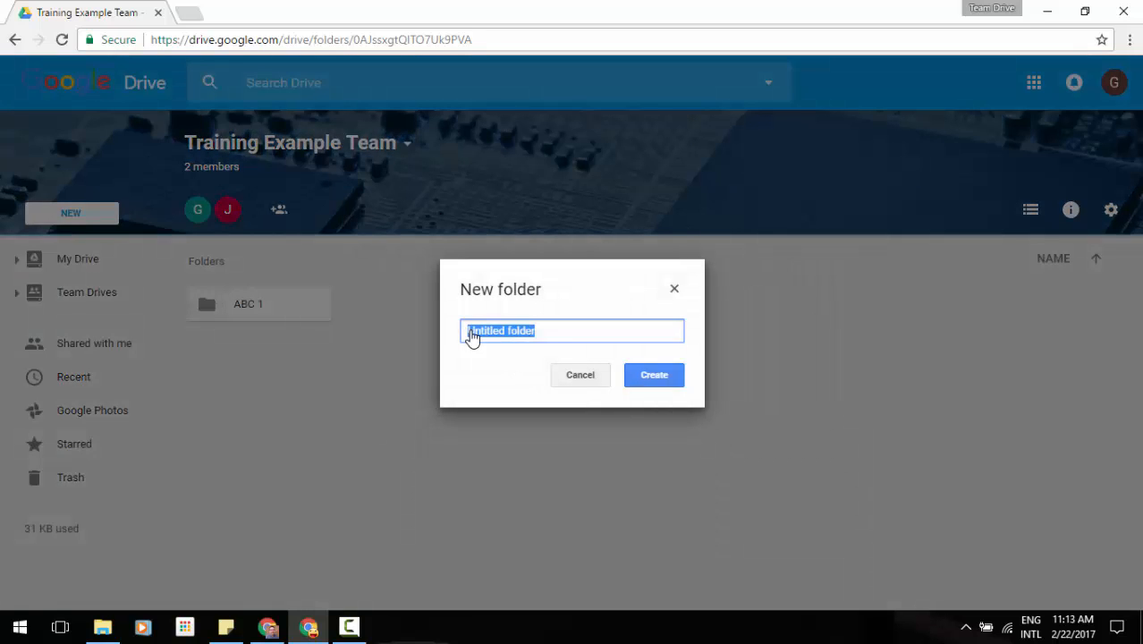
text(ABC 2)
click(657, 375)
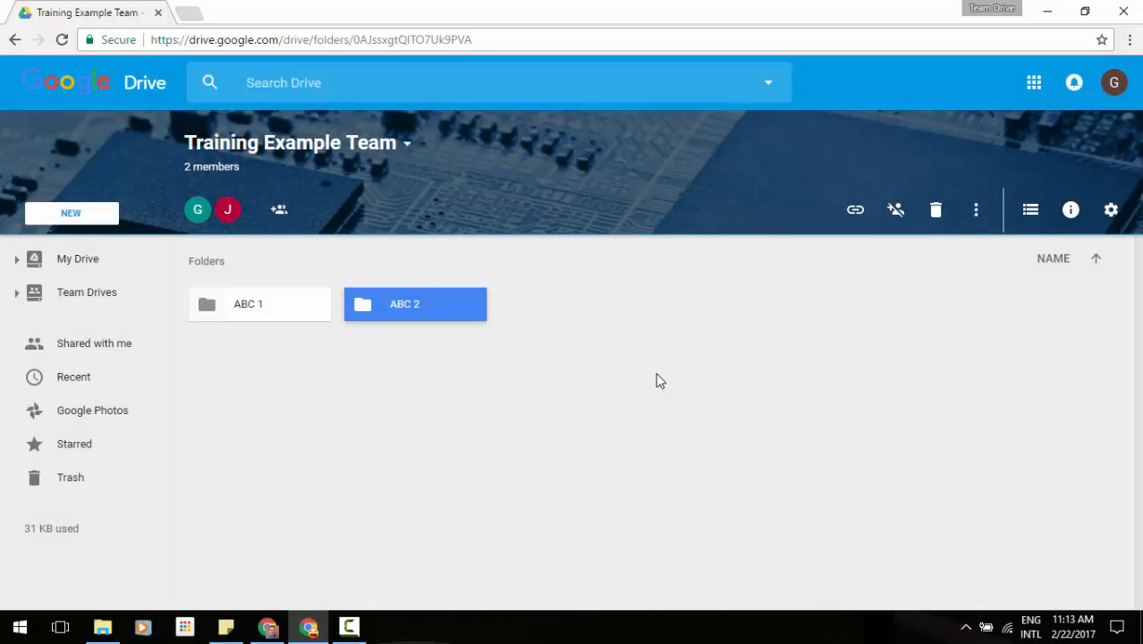
click(656, 381)
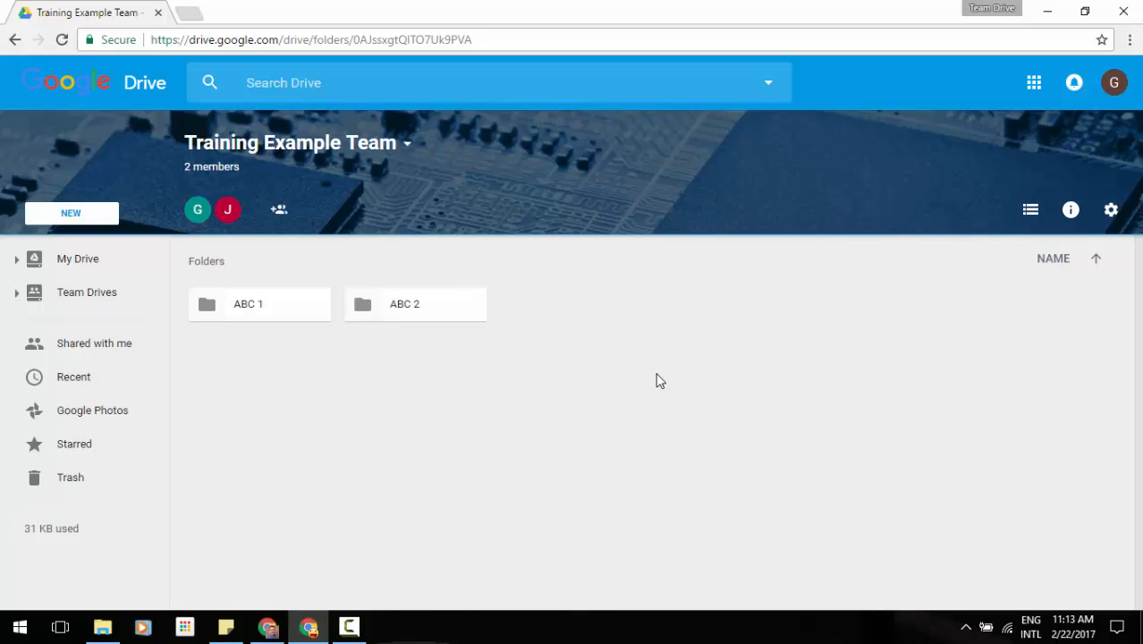
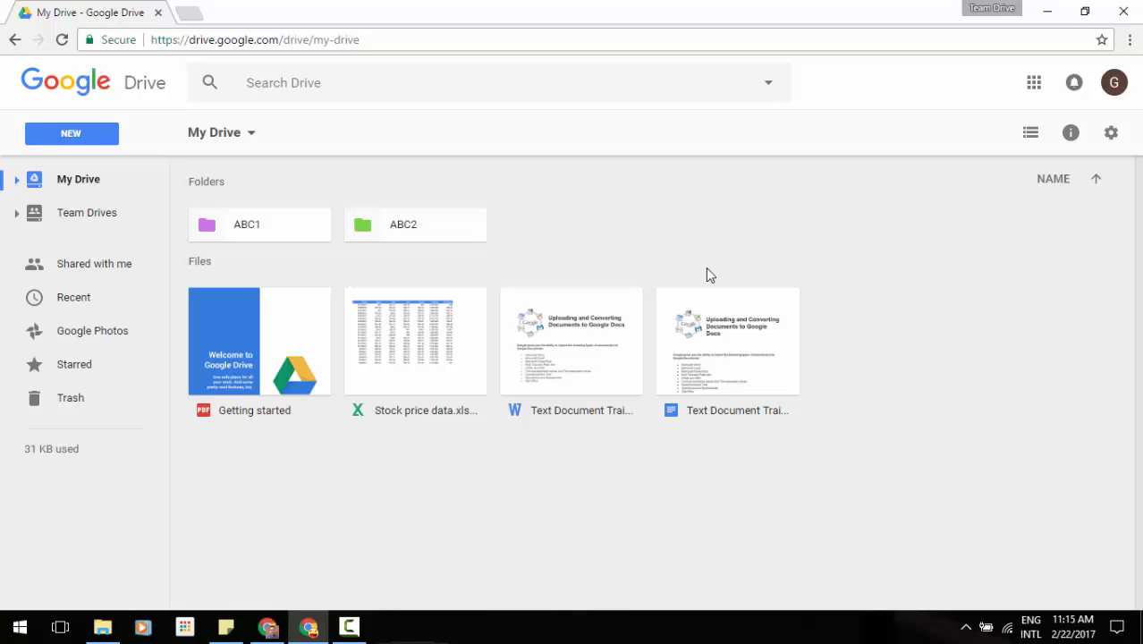
Make a copy of the Google Docs version of the Text Document Training Example file in My Drive
click(706, 328)
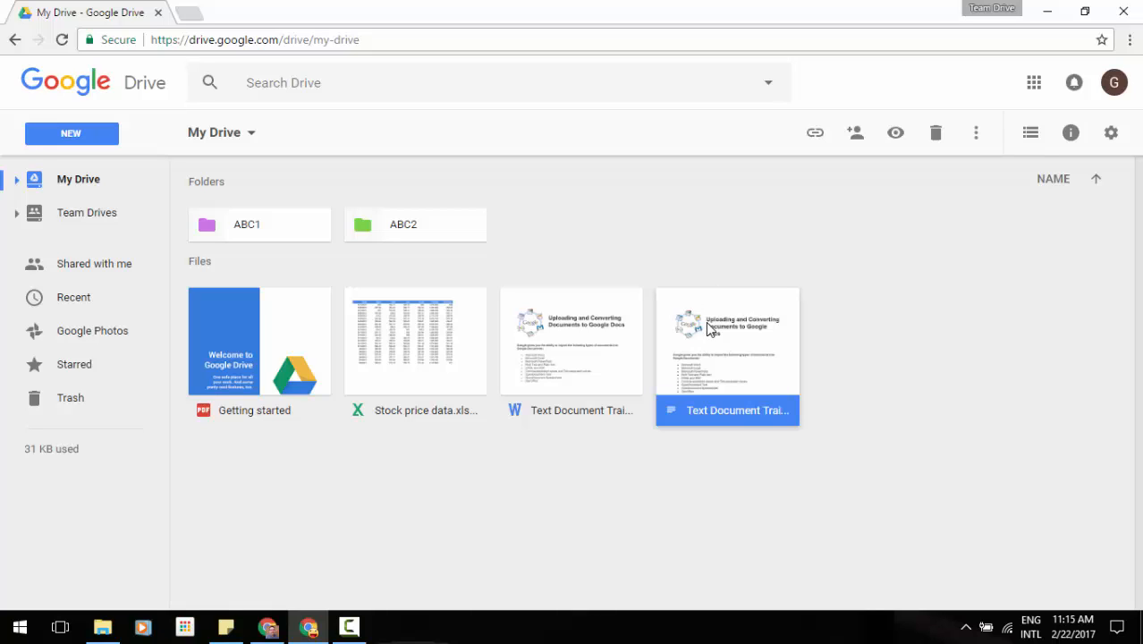
right_click(707, 329)
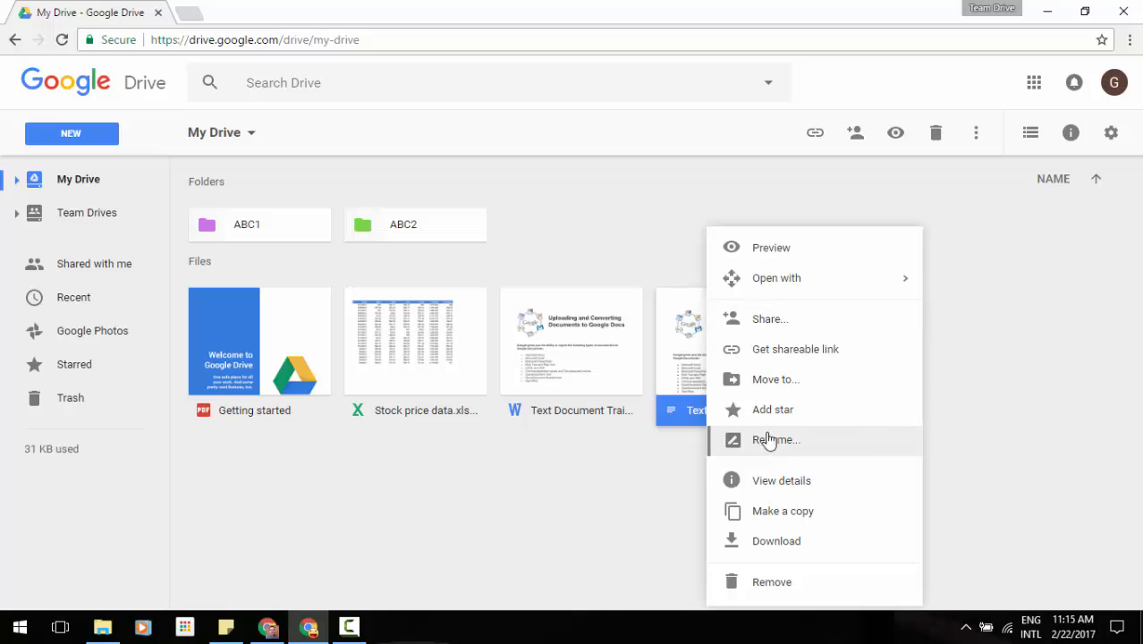
click(799, 519)
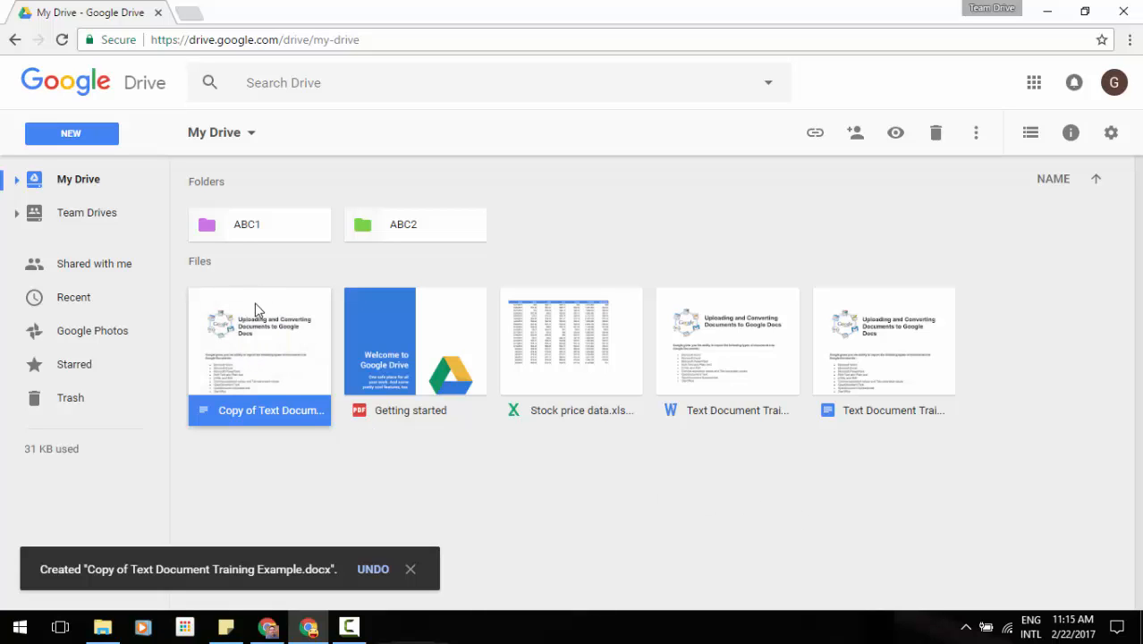
Move the copied text document from My Drive into the Training Example Team drive and open that team drive
click(15, 215)
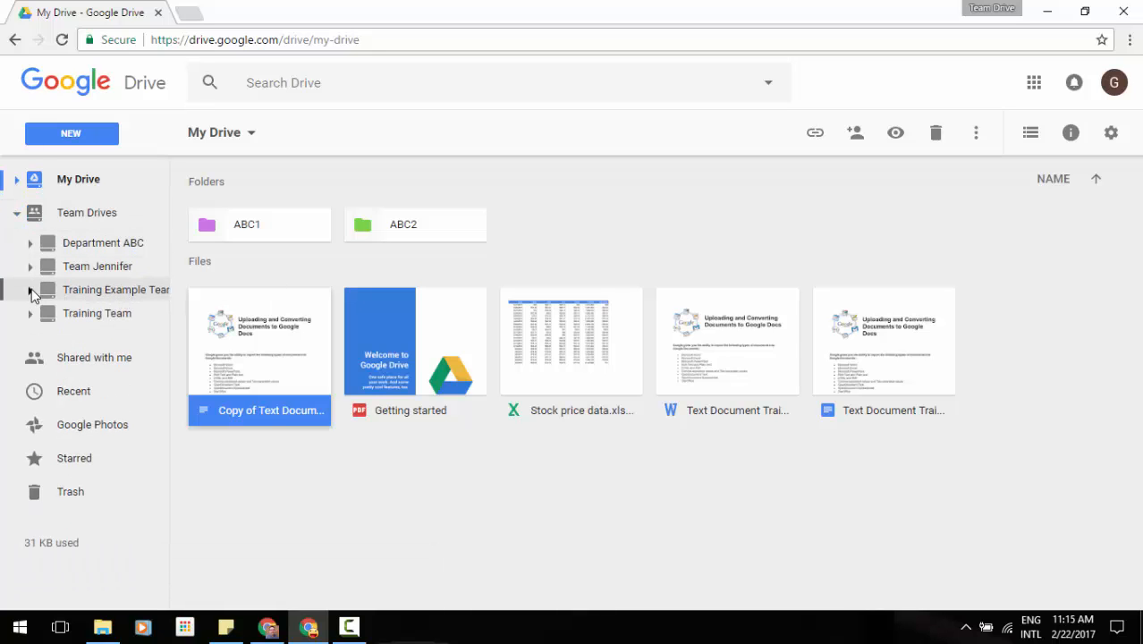
click(30, 290)
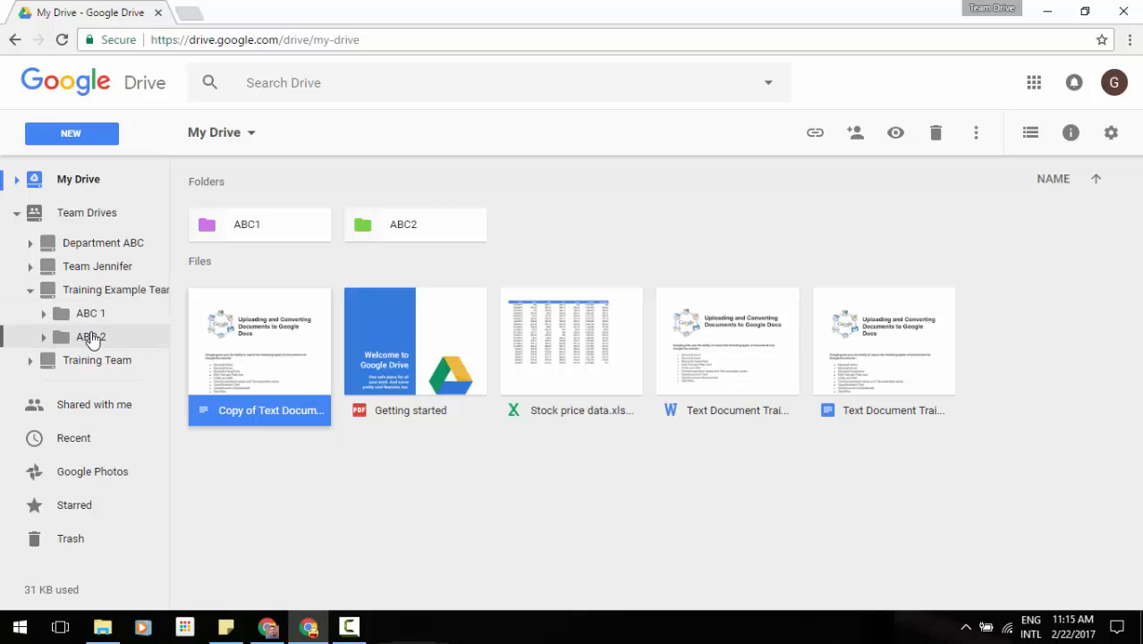
drag(272, 340, 110, 293)
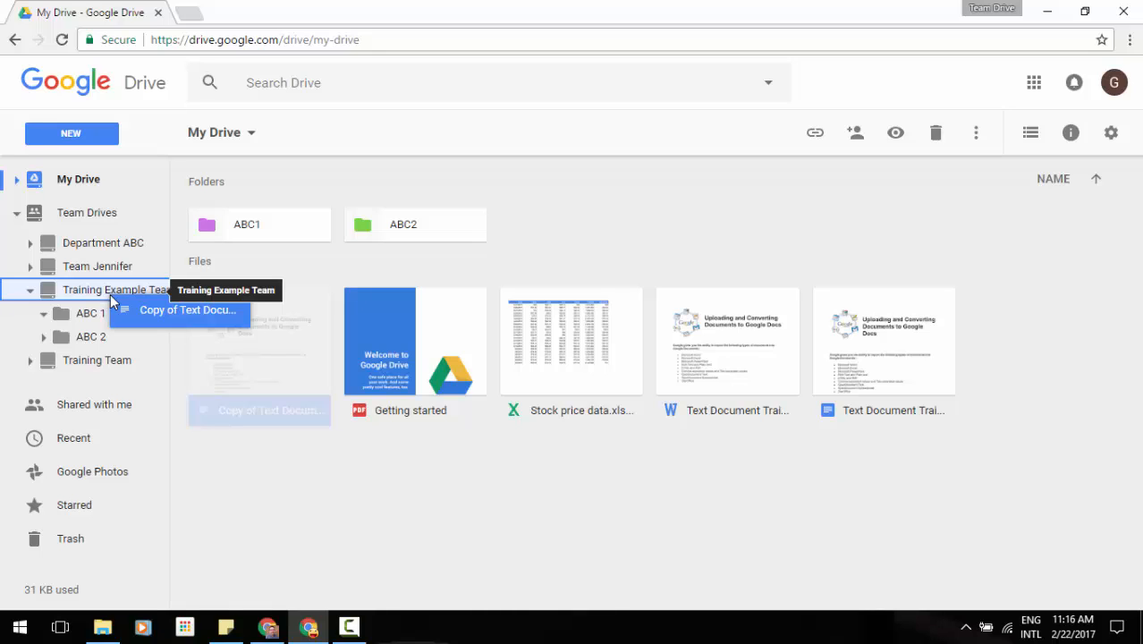
drag(110, 293, 110, 294)
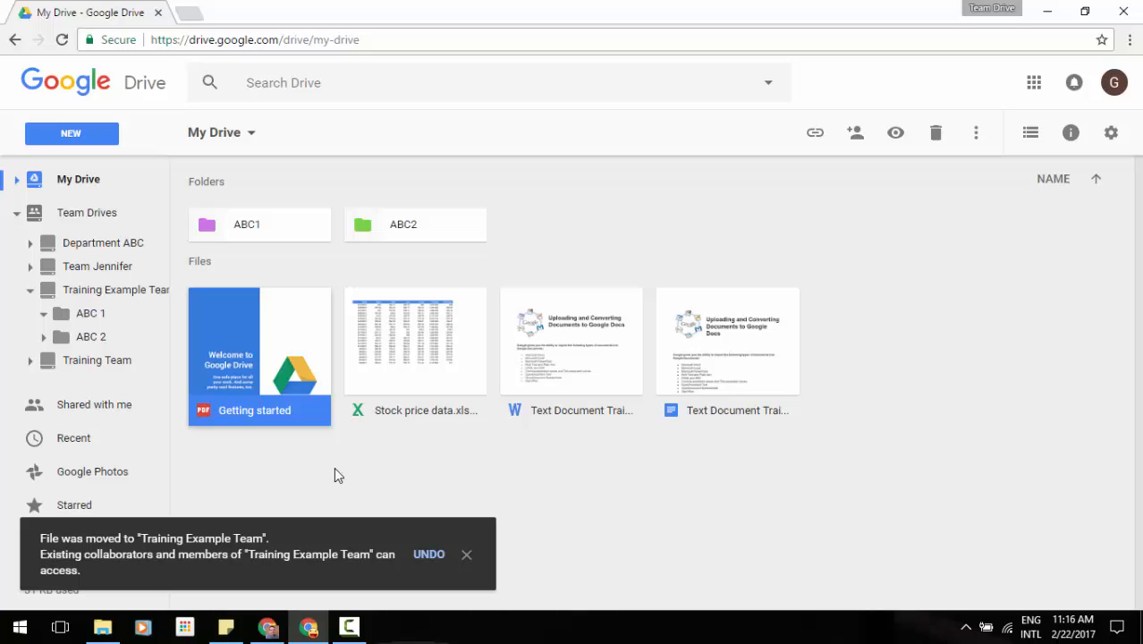
click(122, 299)
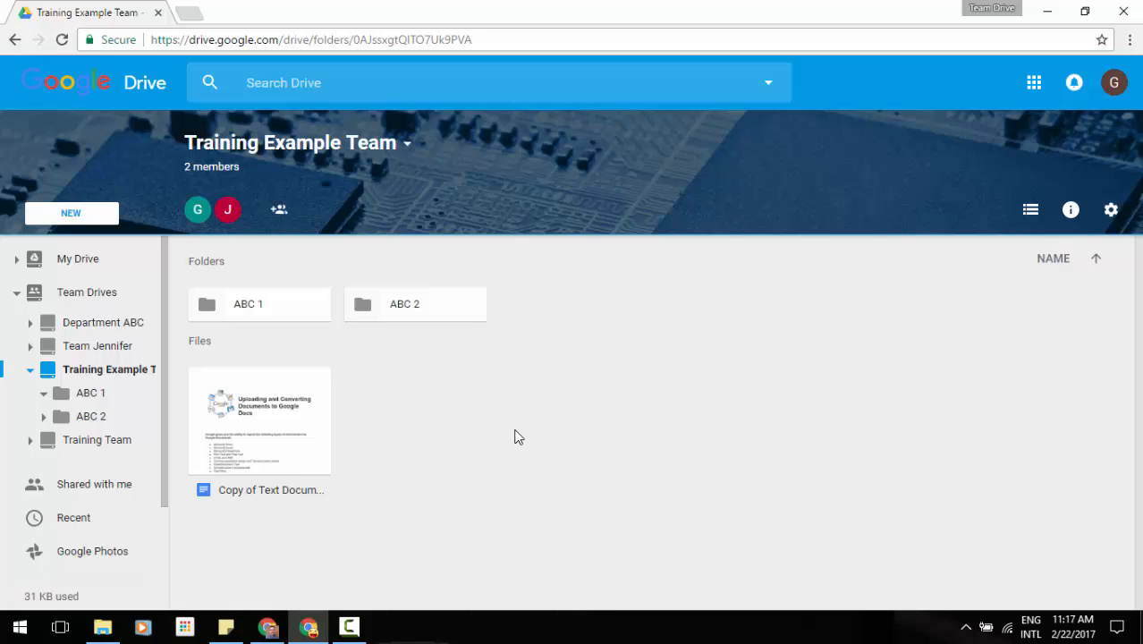
right_click(515, 436)
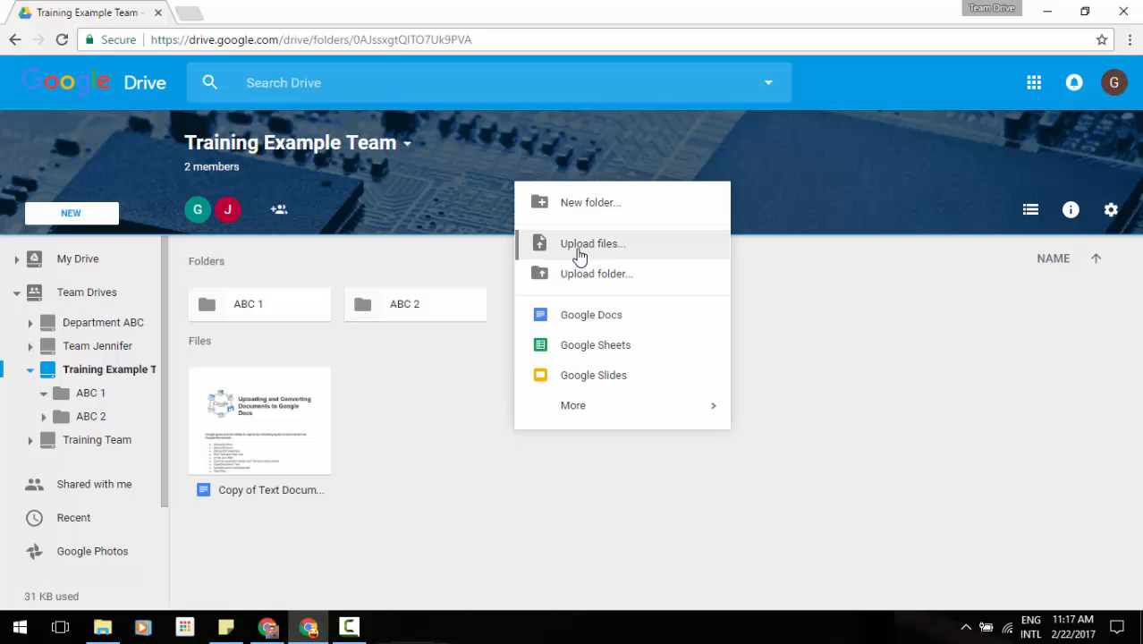
click(437, 386)
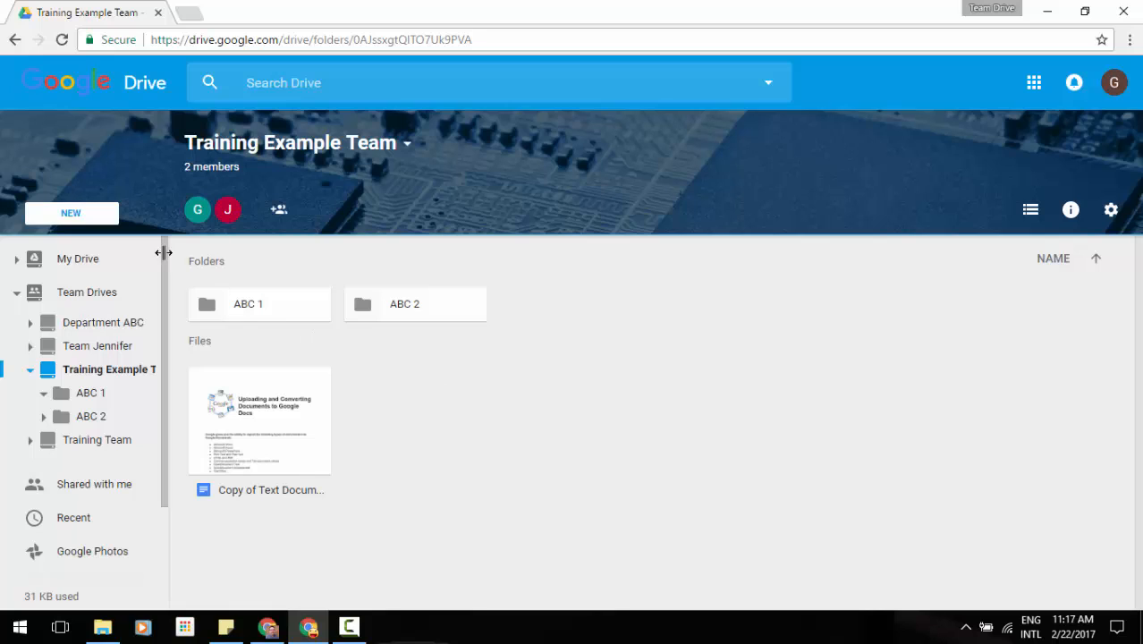
click(102, 214)
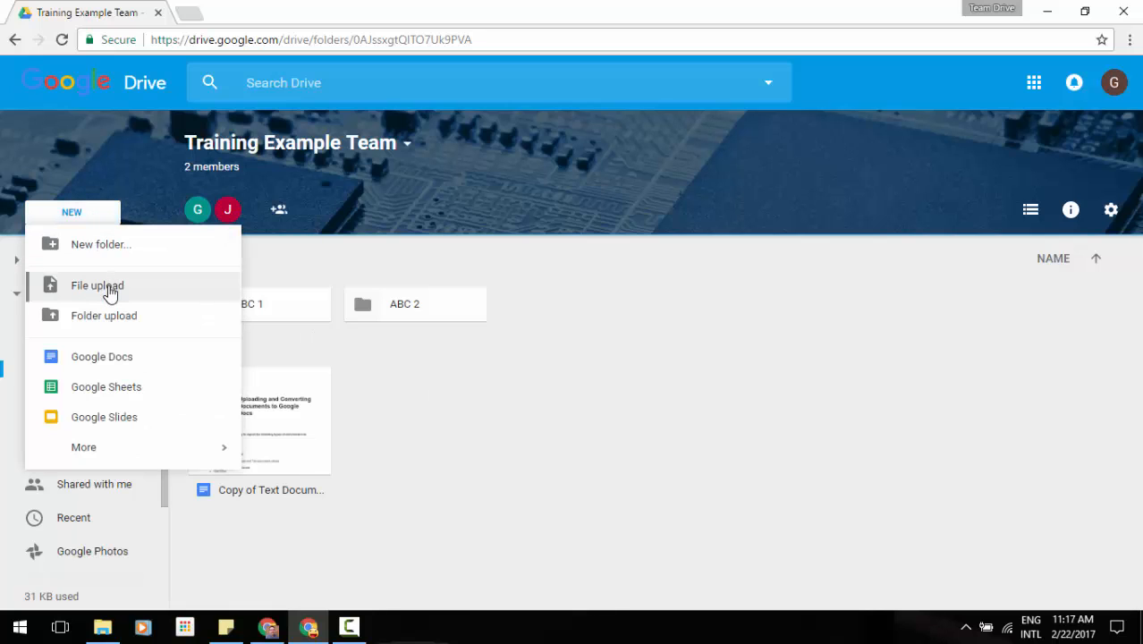
click(617, 409)
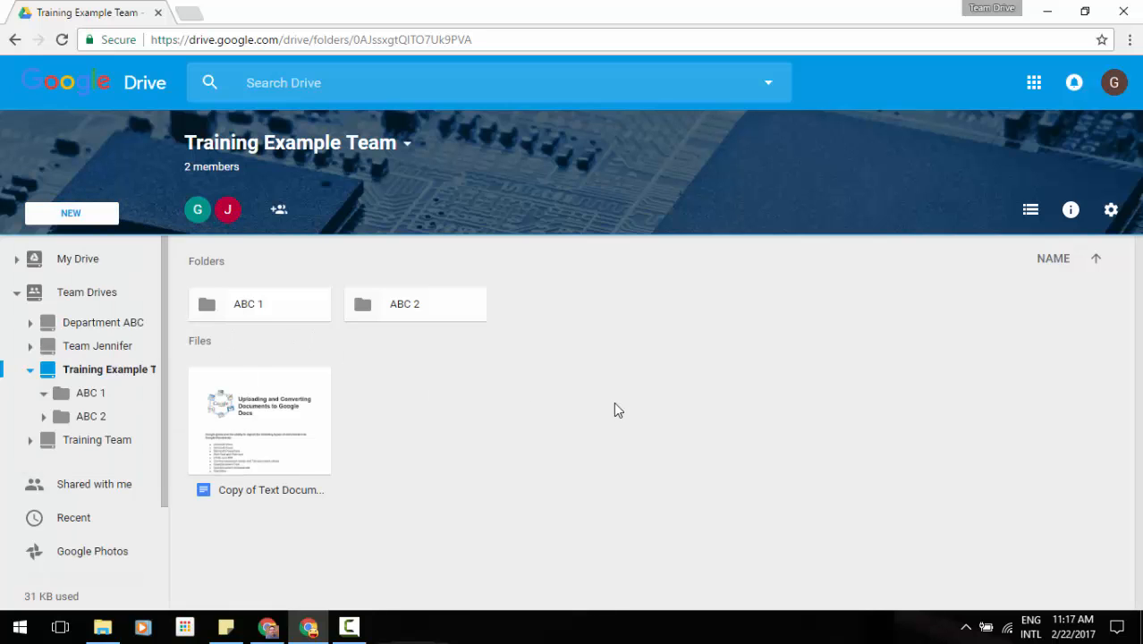
Upload the Stock prices file from File Explorer's Tempus Nova Training folder to Training Example Team and move it into the ABC 2 folder
click(104, 627)
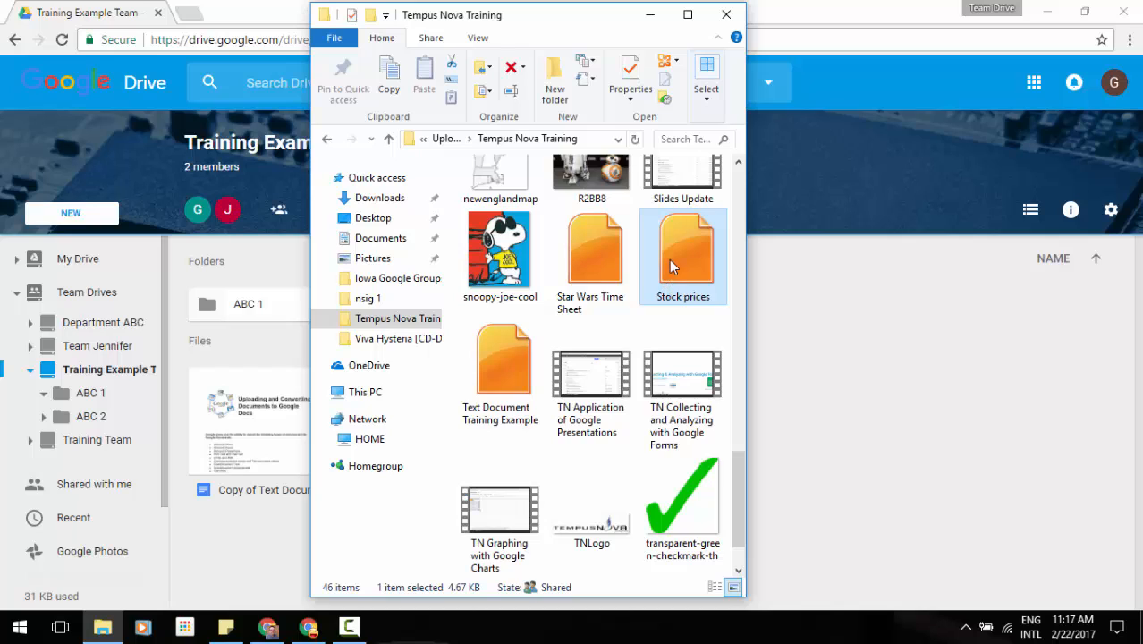
drag(672, 264, 682, 293)
drag(563, 16, 943, 20)
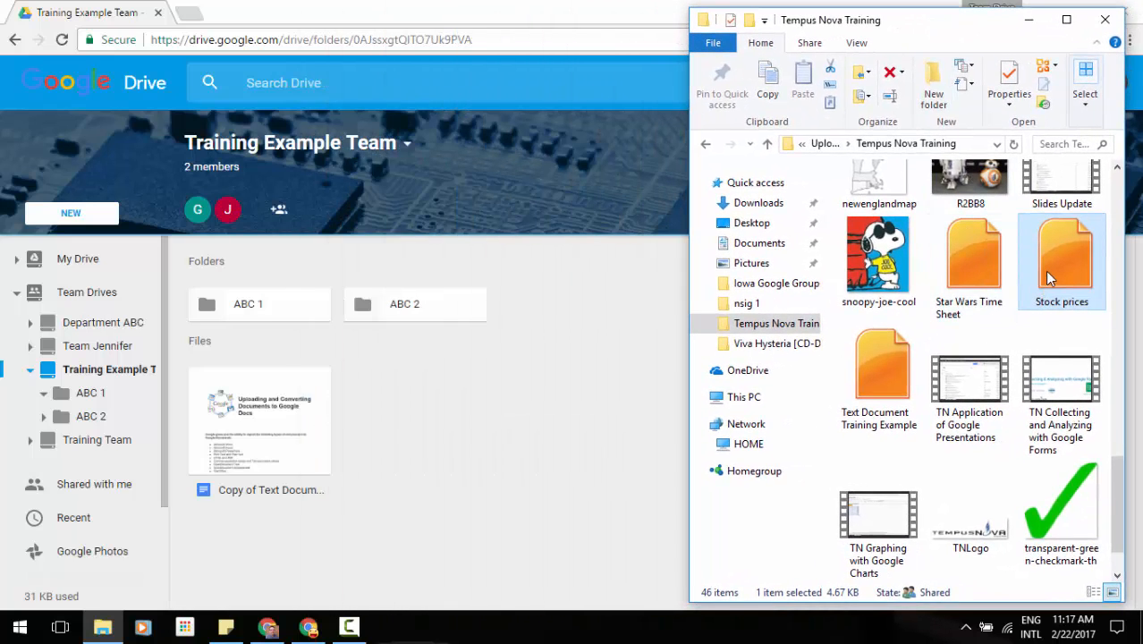
drag(1049, 279, 472, 473)
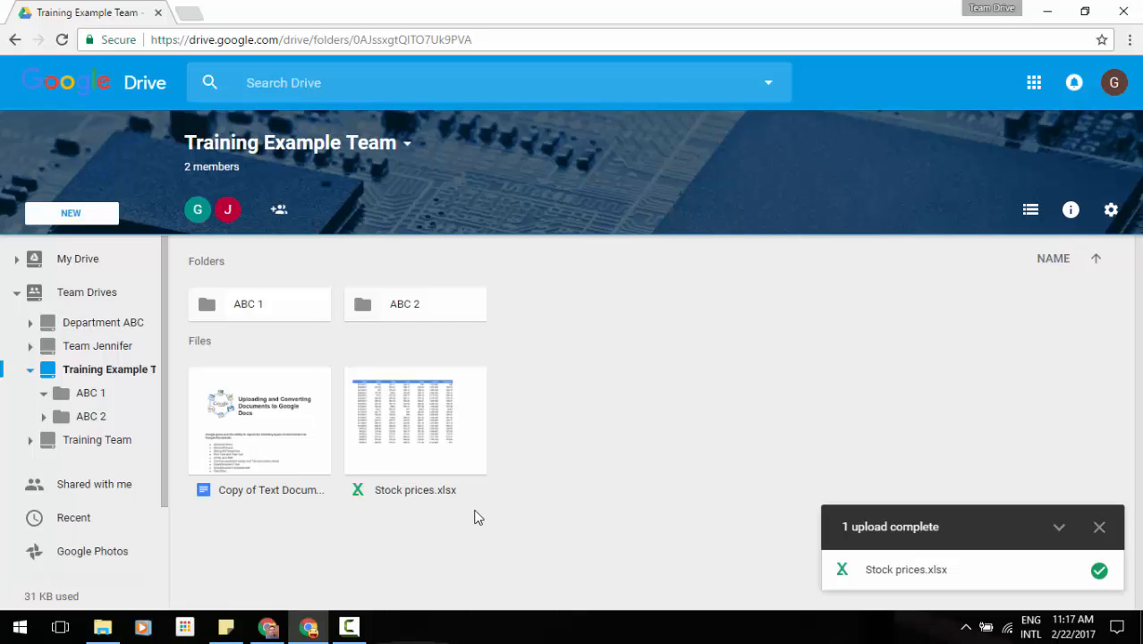
drag(436, 435, 417, 306)
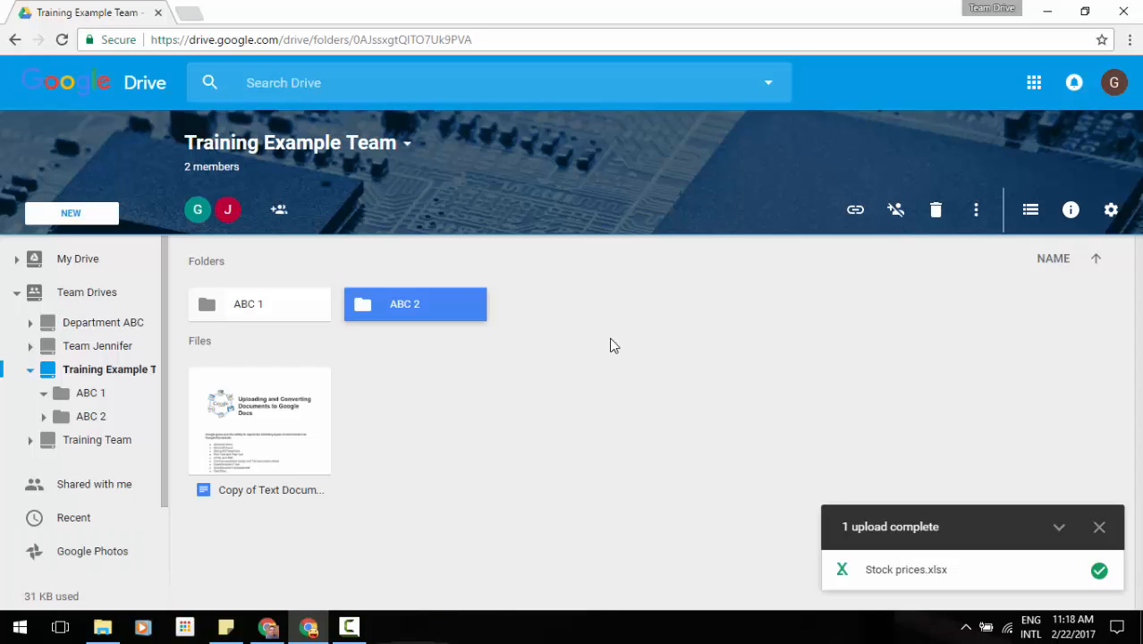
click(1100, 527)
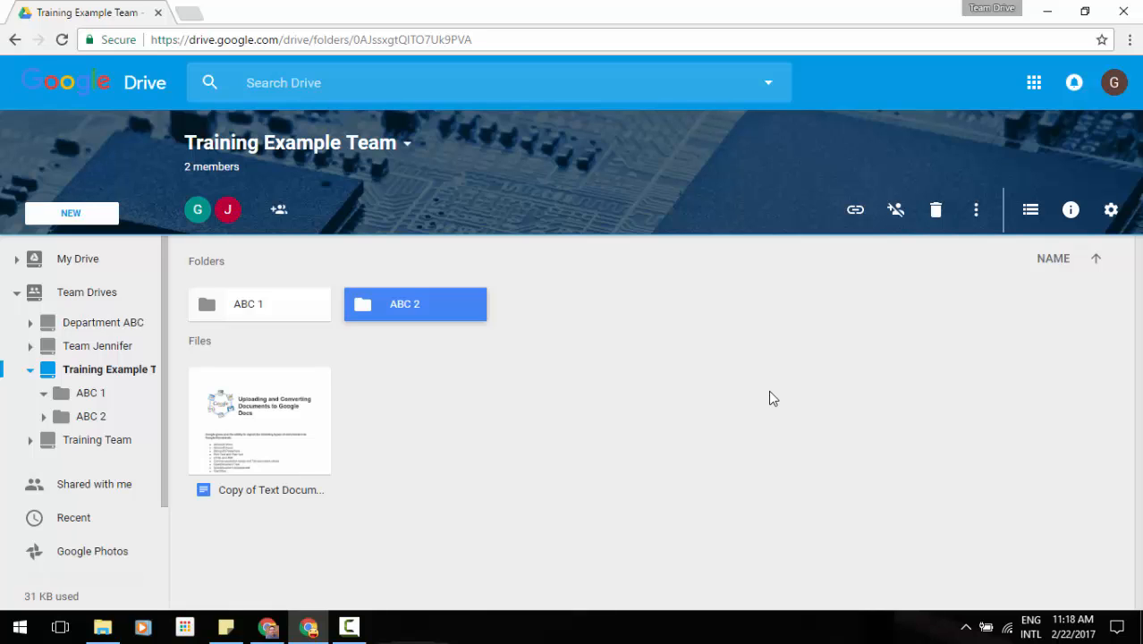
Create a new Google Docs document in Training Example Team, name it "Team Drive Example" and close it
right_click(629, 351)
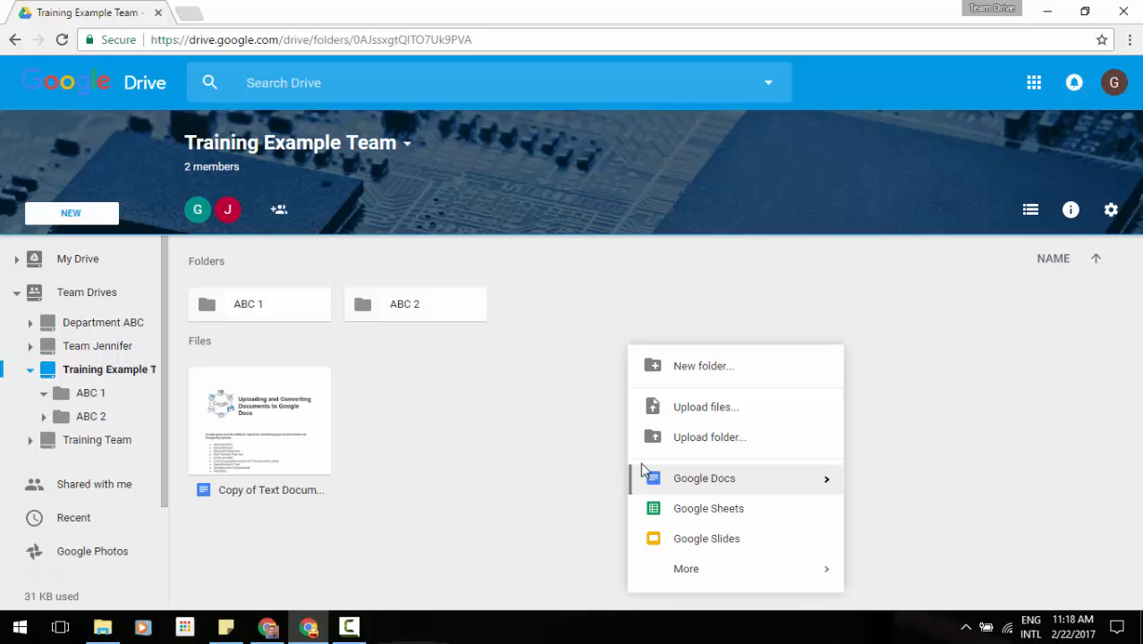
click(586, 362)
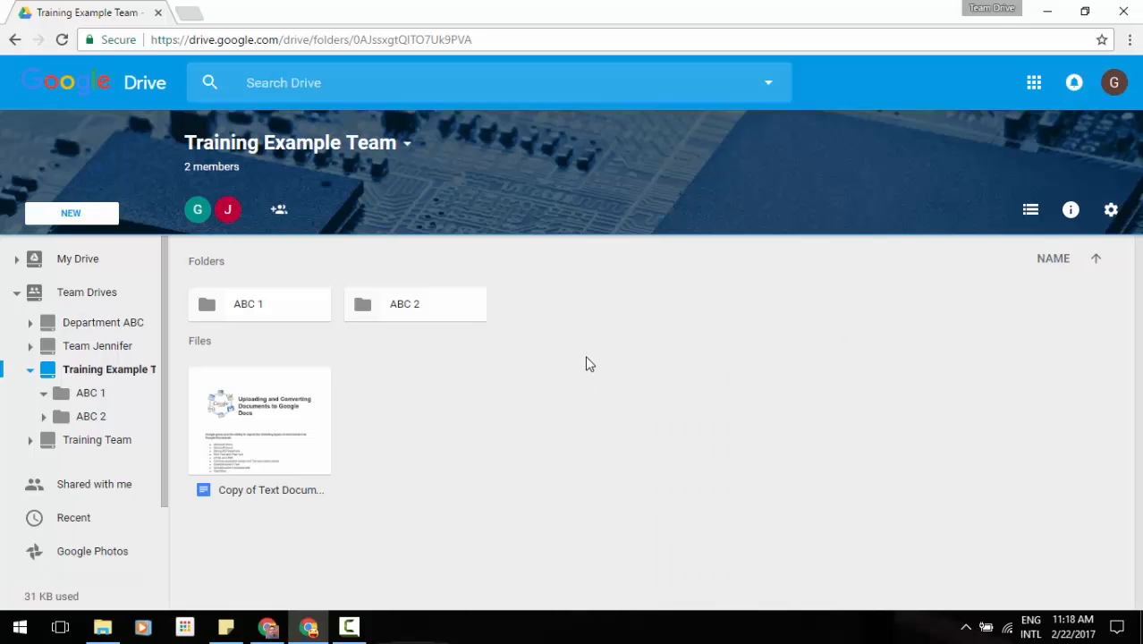
click(114, 211)
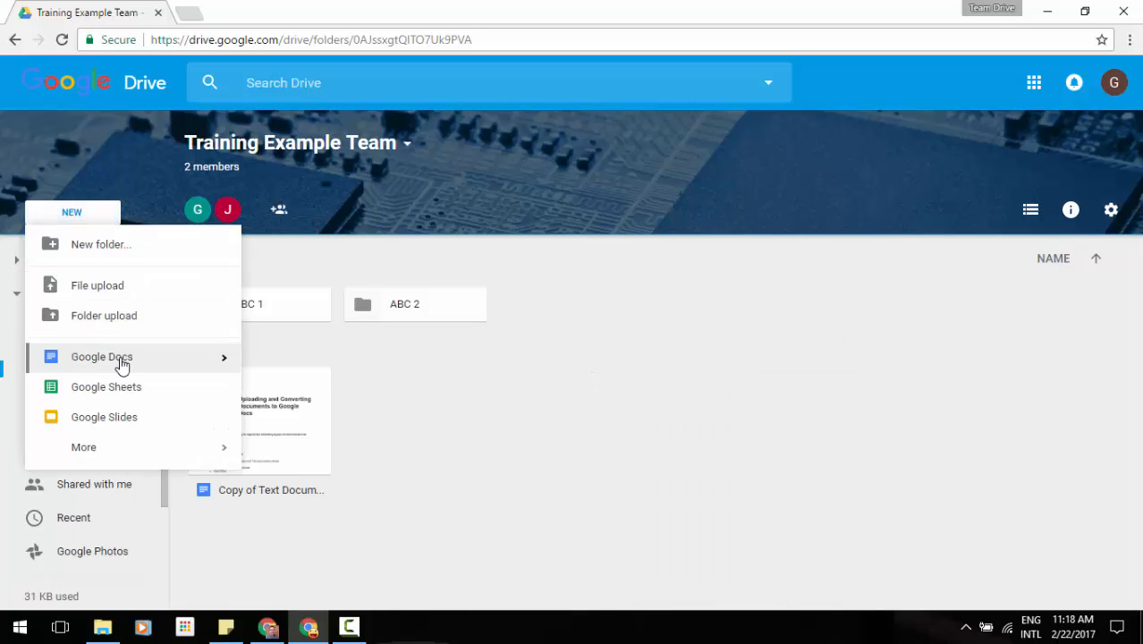
click(122, 363)
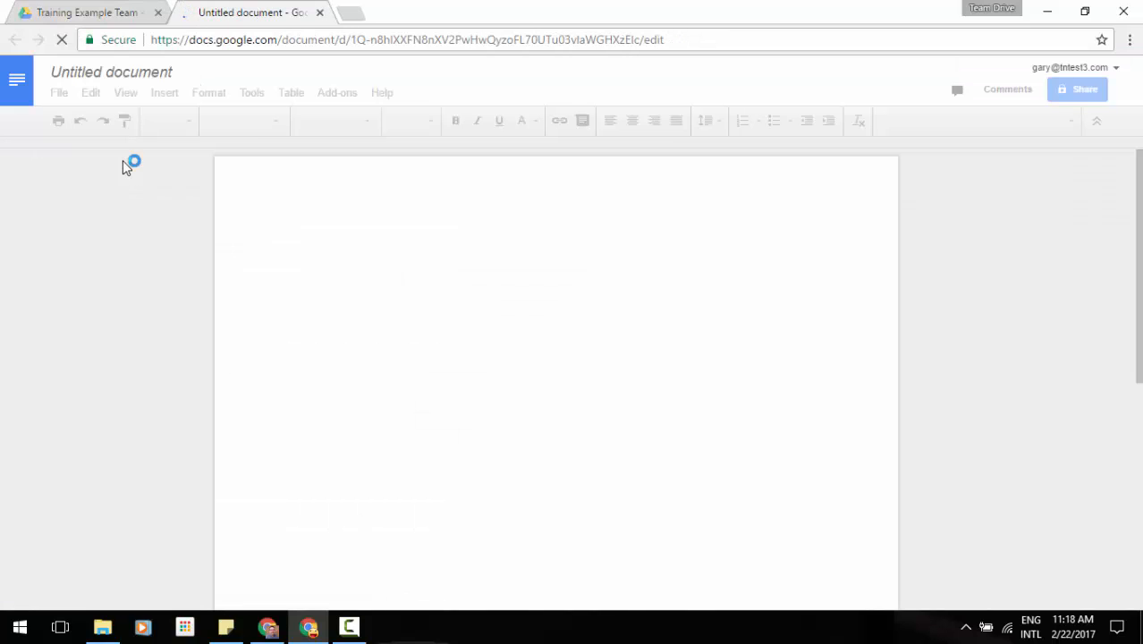
click(119, 72)
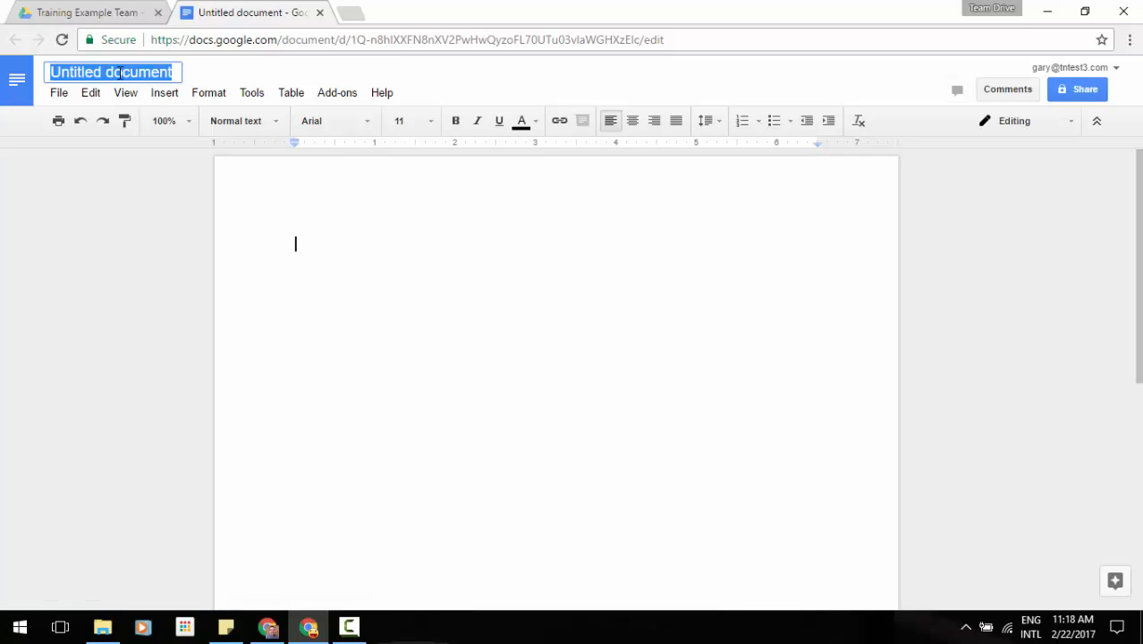
text(Team D)
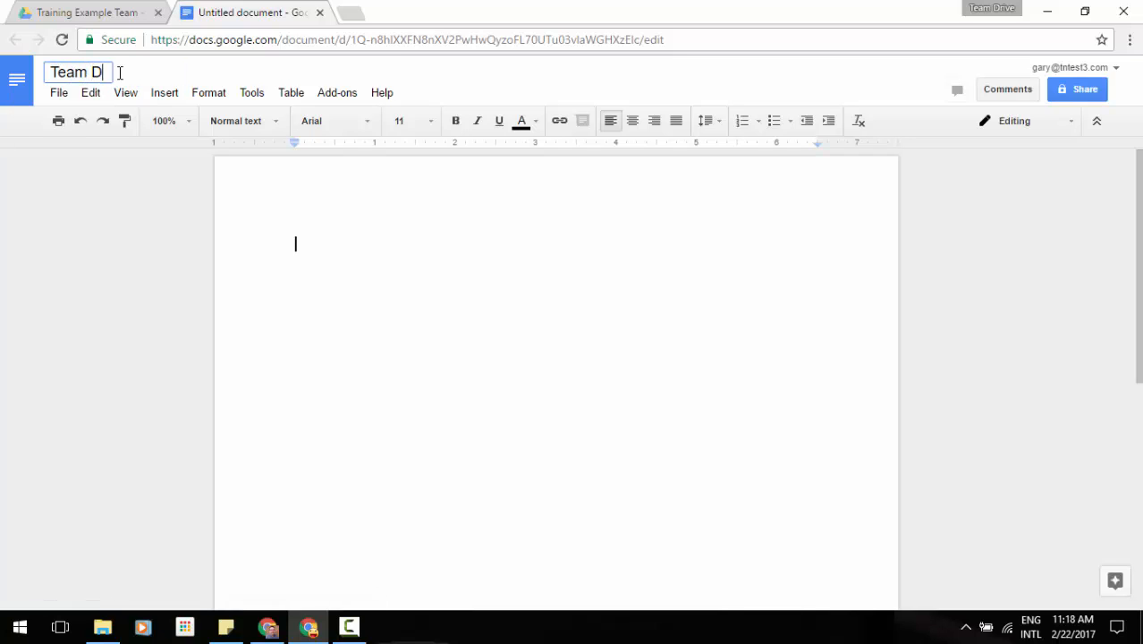
text(rive Exam)
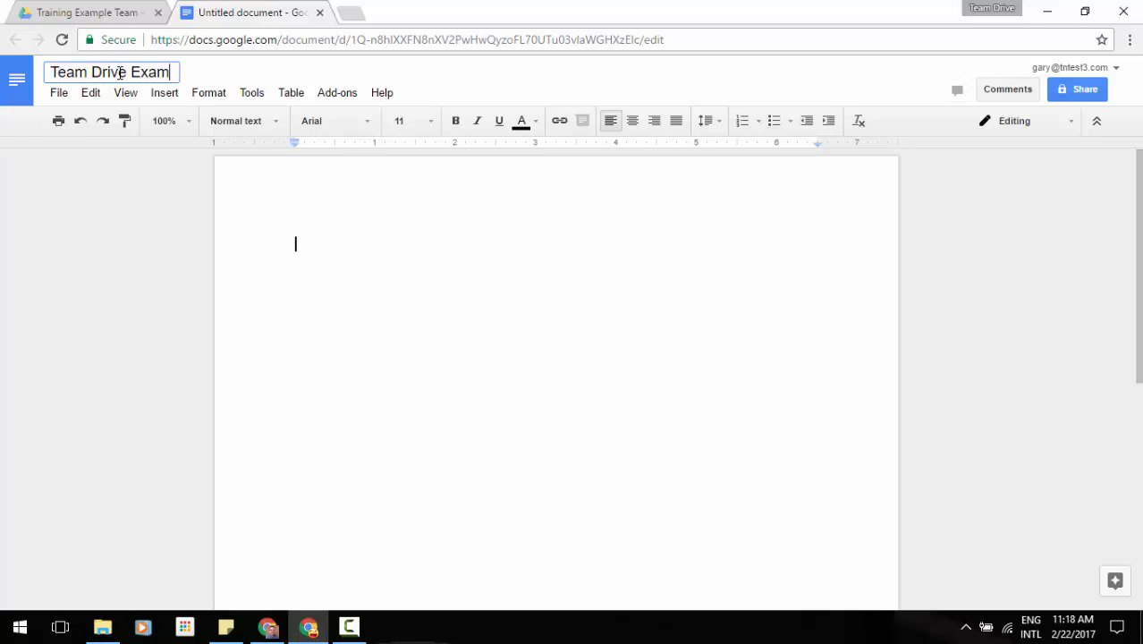
text(ple)
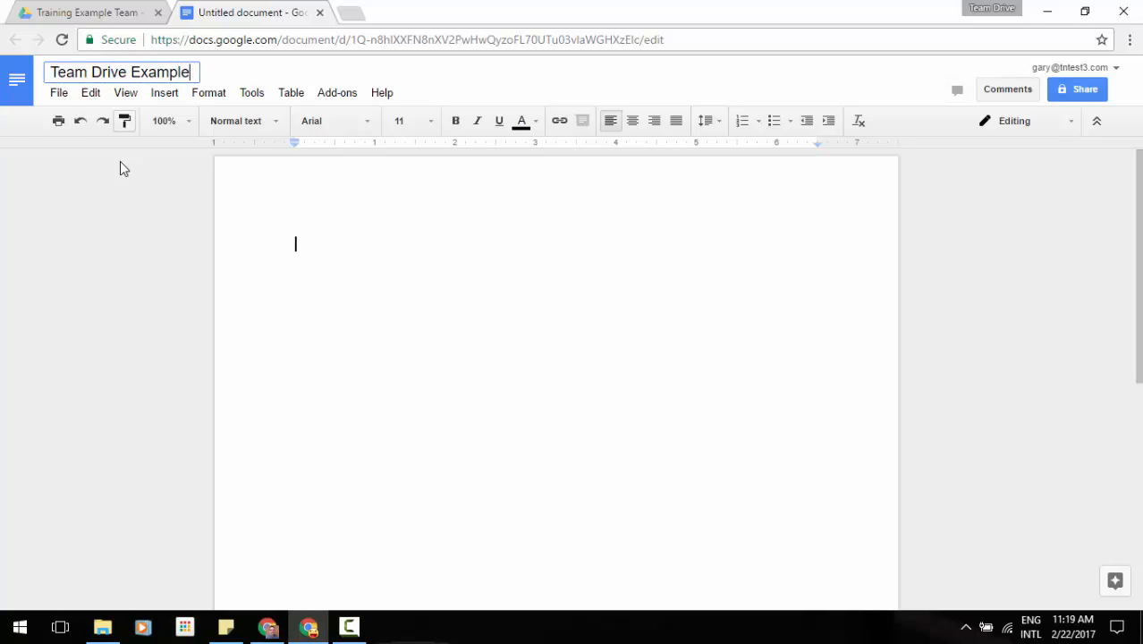
click(108, 300)
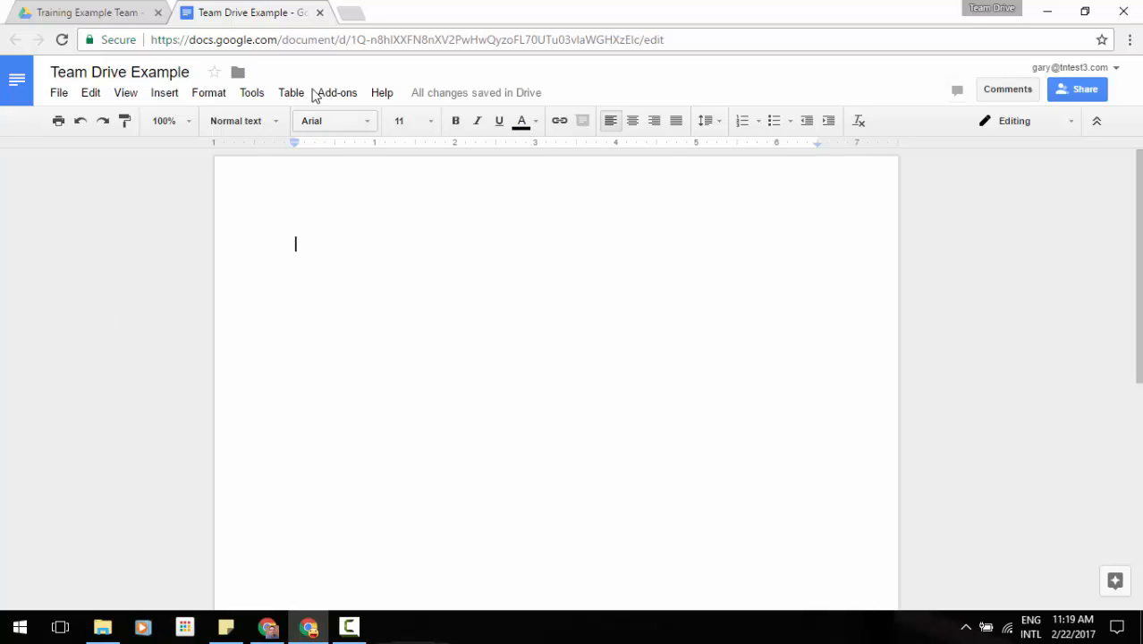
click(320, 12)
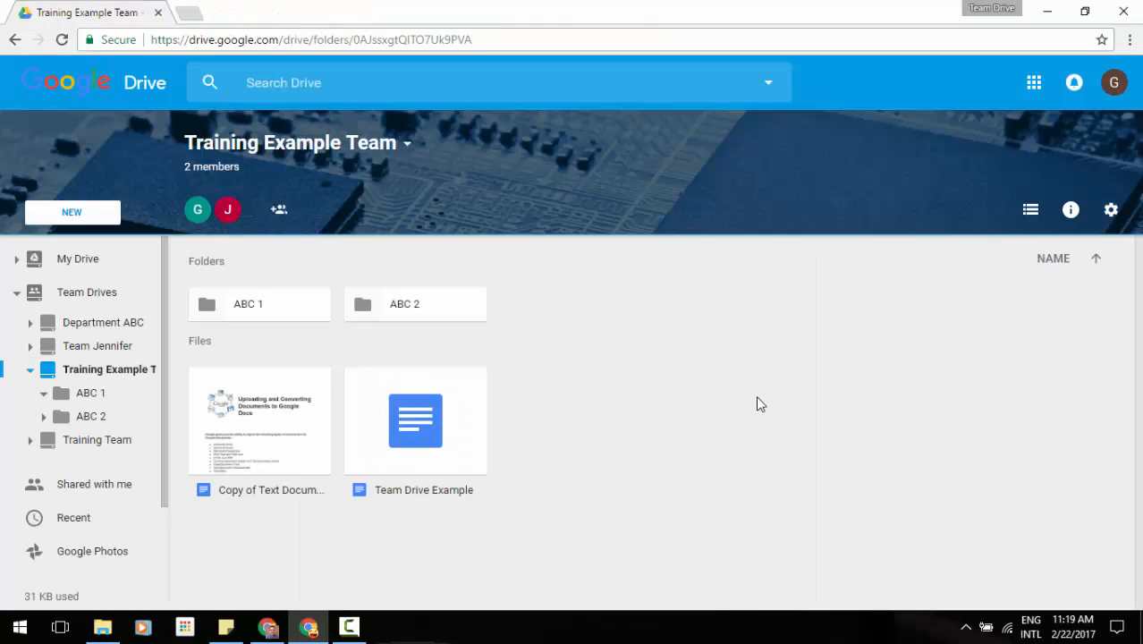
Open the Team Drive Example document and review its sharing options, including the permission levels and the message field
double_click(449, 421)
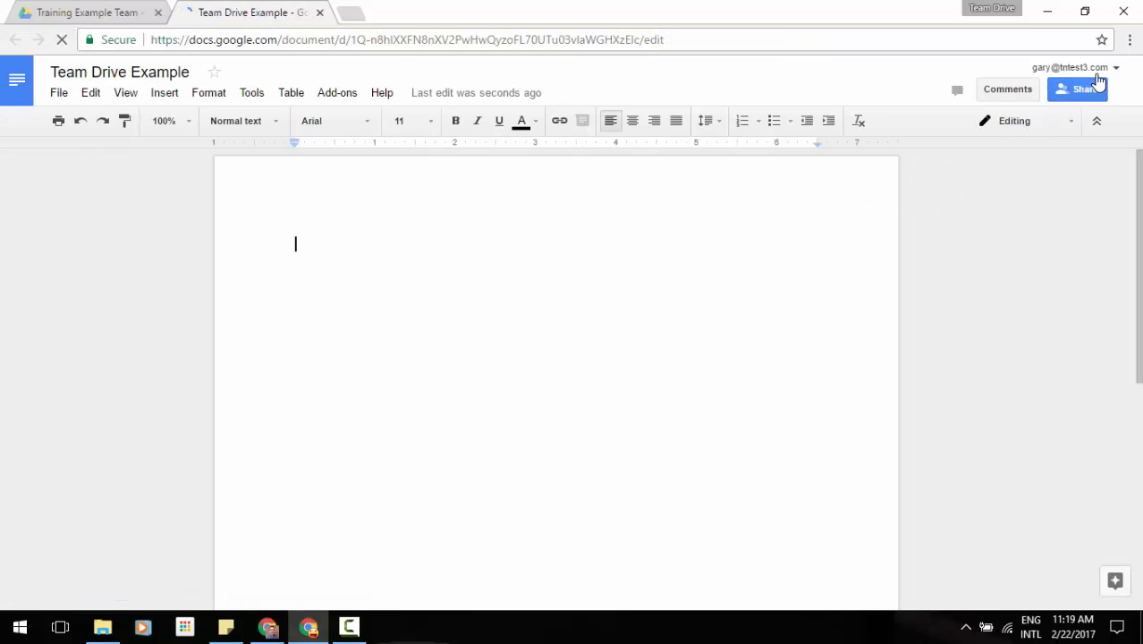
click(1087, 91)
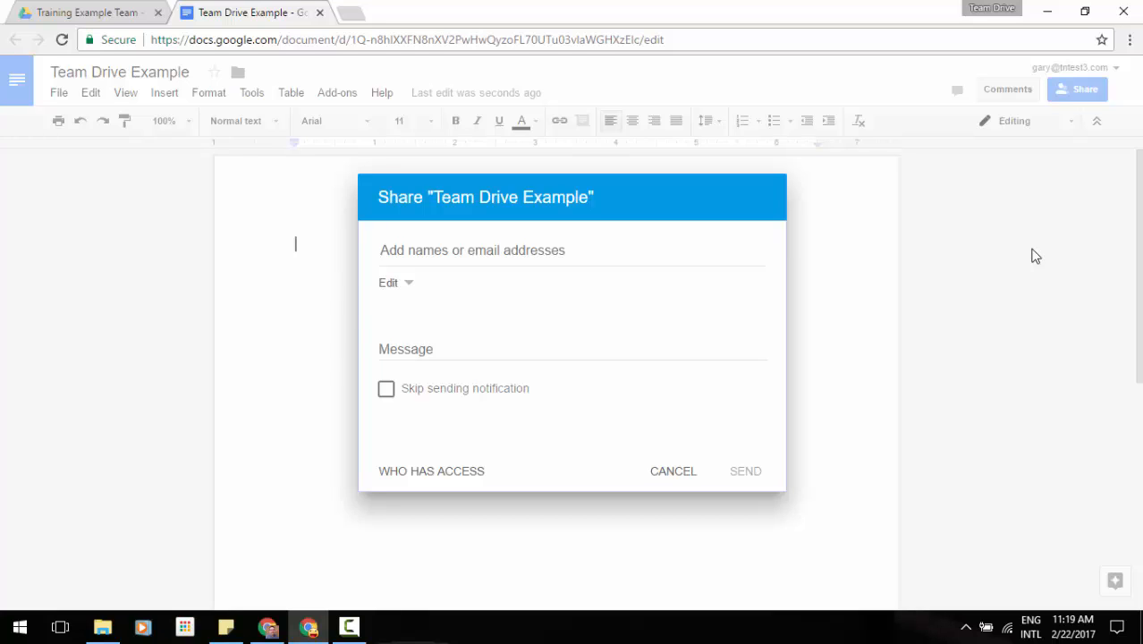
click(515, 244)
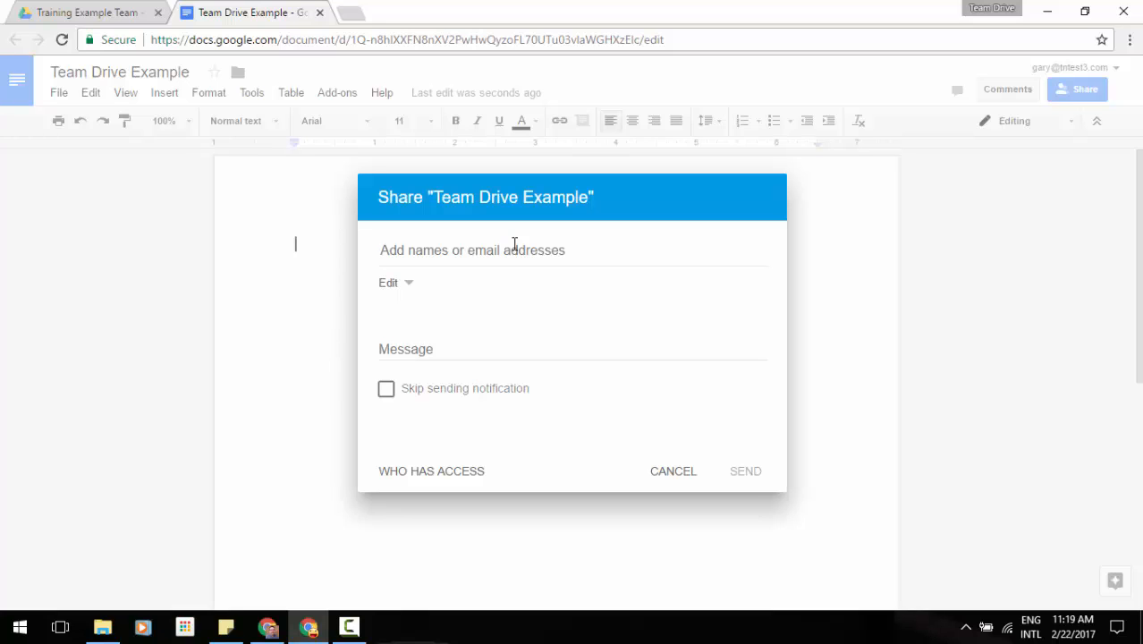
click(408, 286)
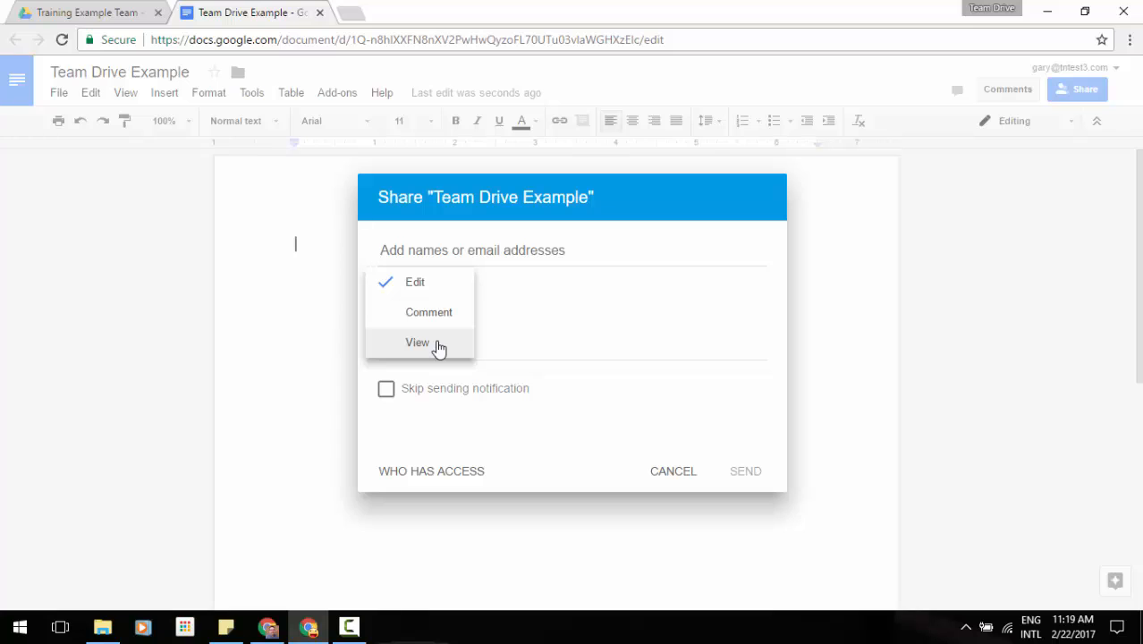
click(570, 291)
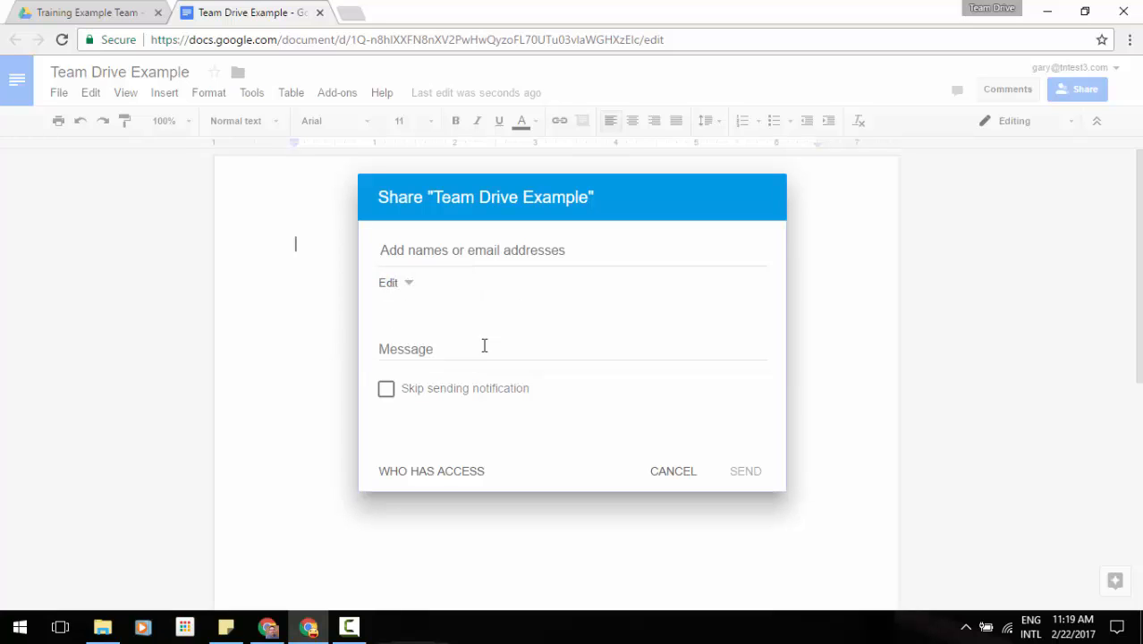
click(451, 352)
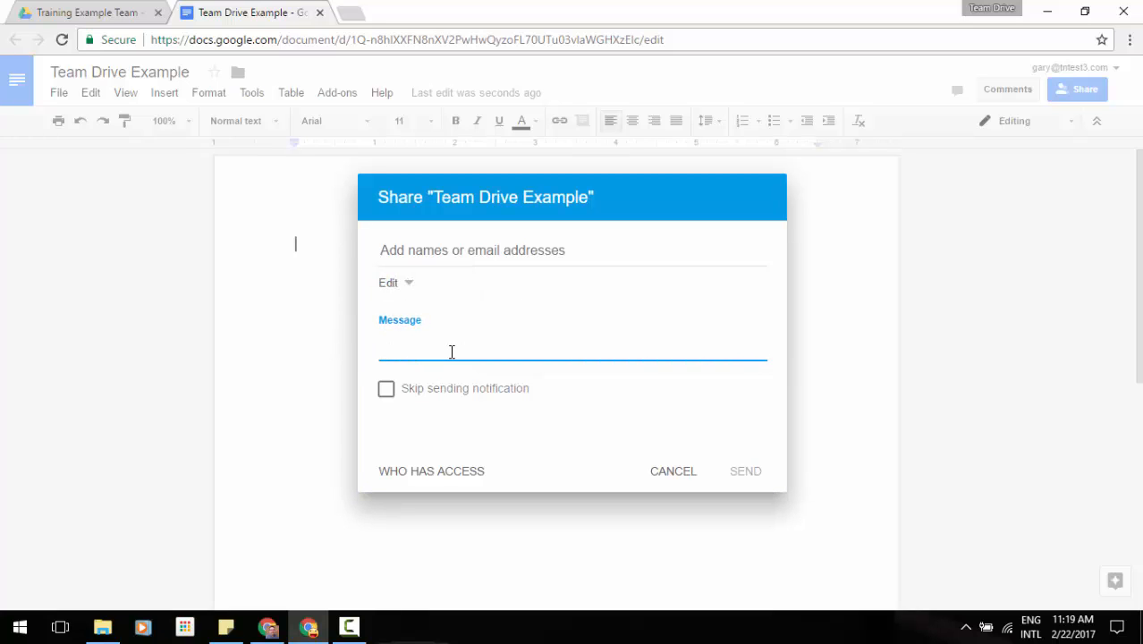
click(480, 434)
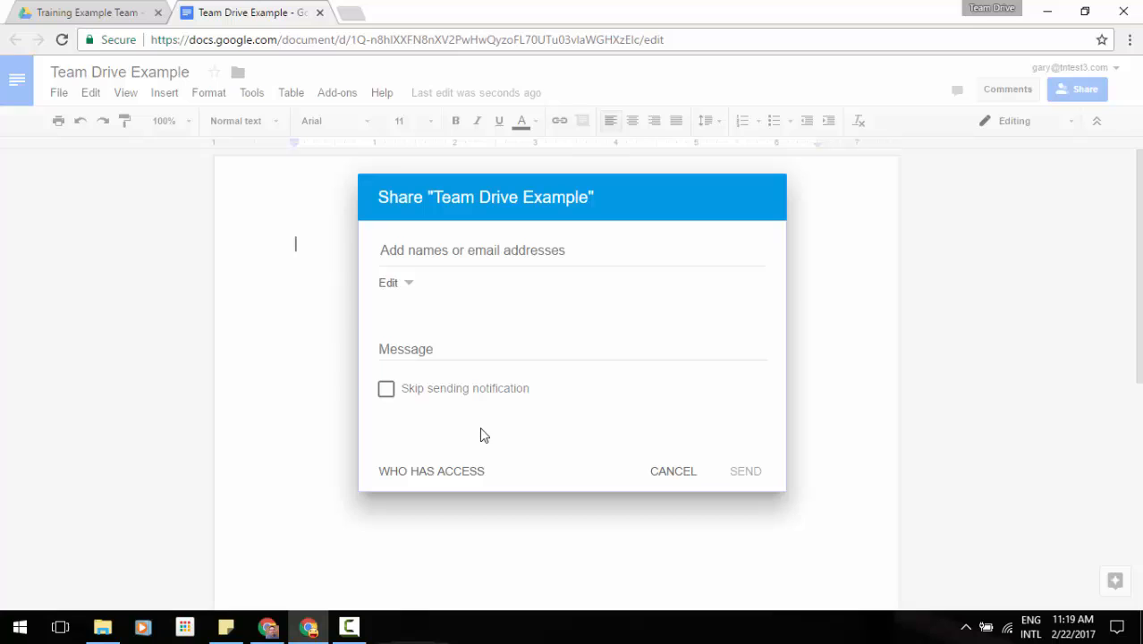
Check who has access to Team Drive Example, inspect the second team member's permission choices, and close the document
click(474, 474)
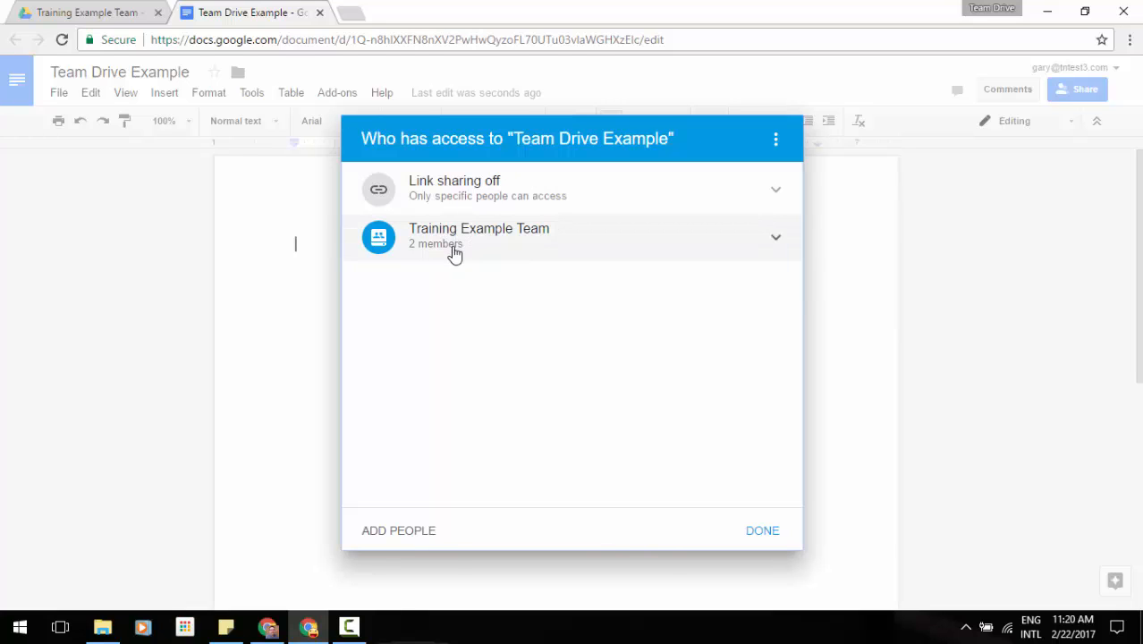
click(777, 251)
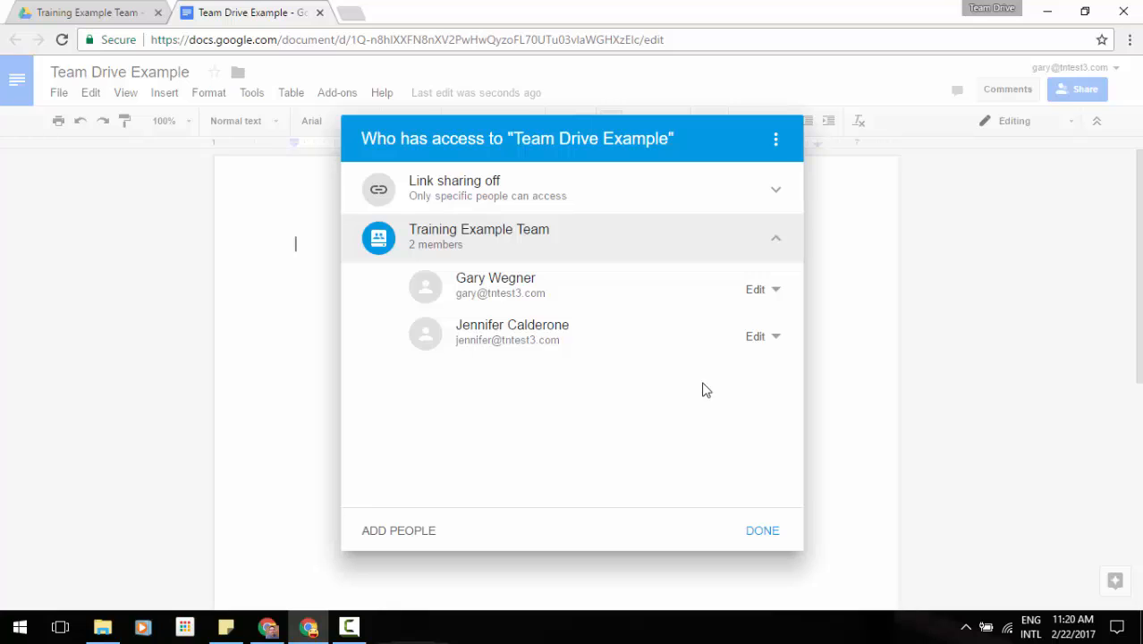
click(772, 347)
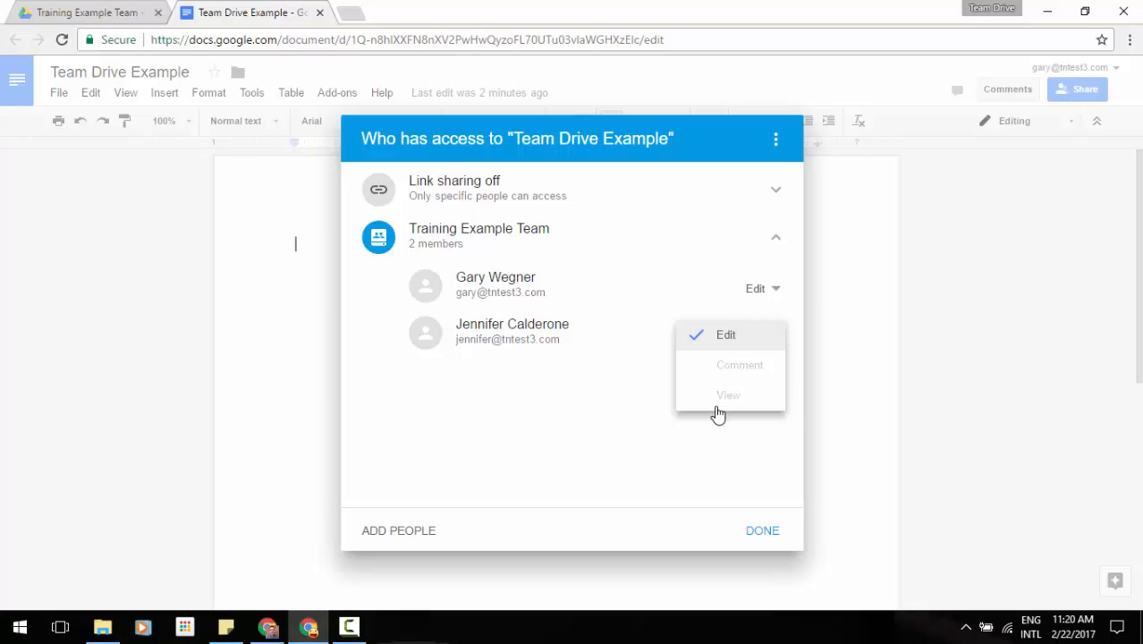
click(701, 446)
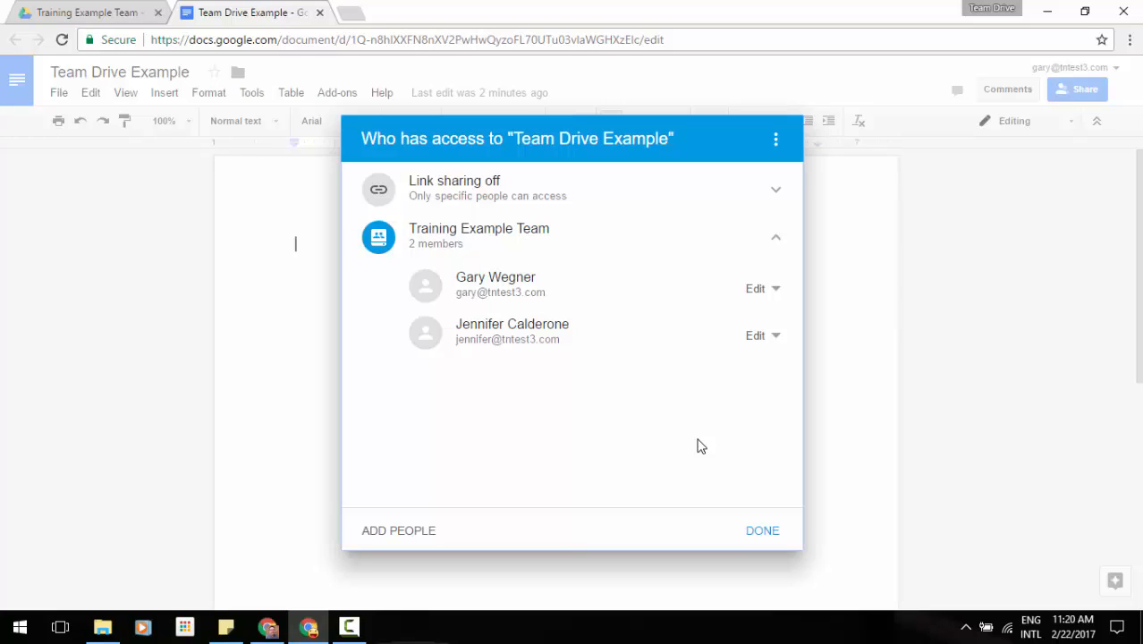
click(763, 531)
click(319, 12)
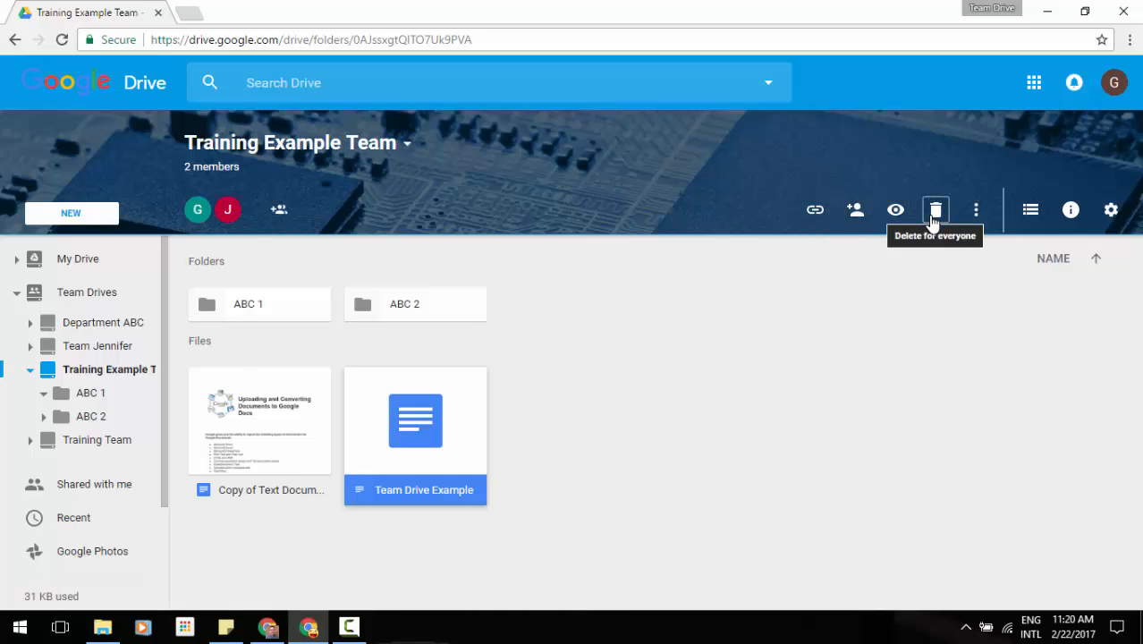
Review the sharing options for Team Drive Example from the drive's file list, including permission levels and notification settings, and cancel without sharing
click(861, 224)
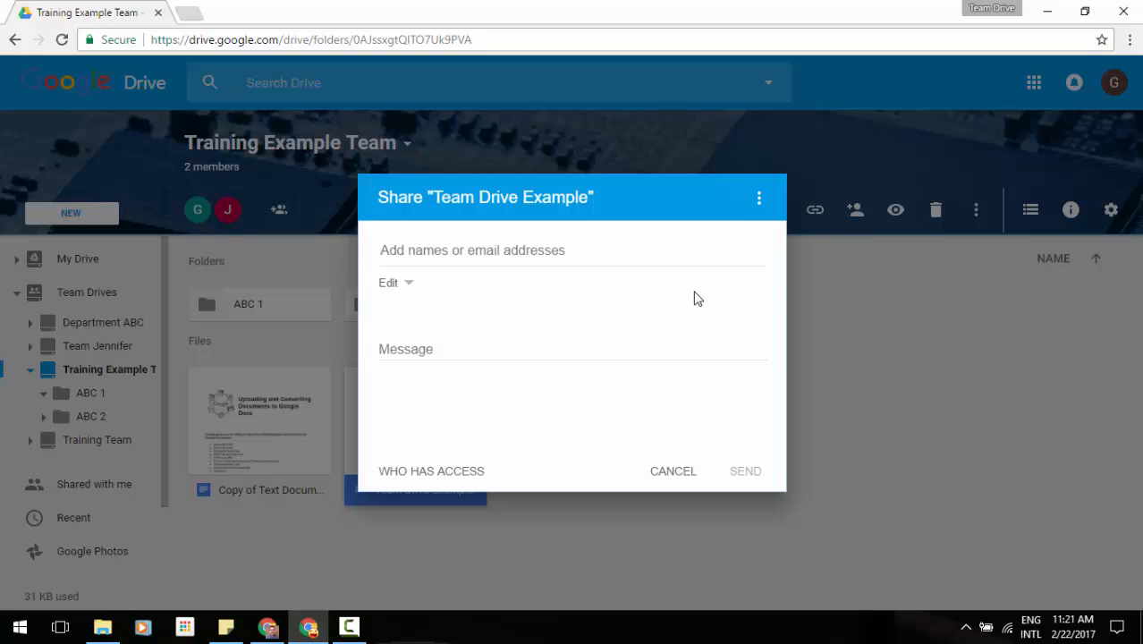
click(443, 251)
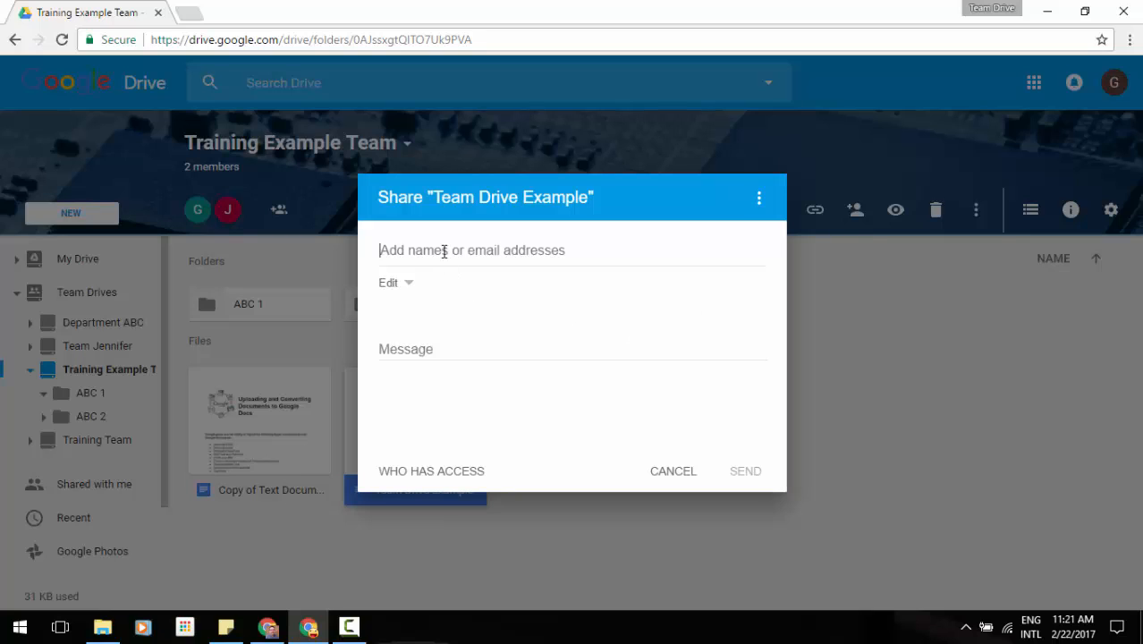
click(406, 286)
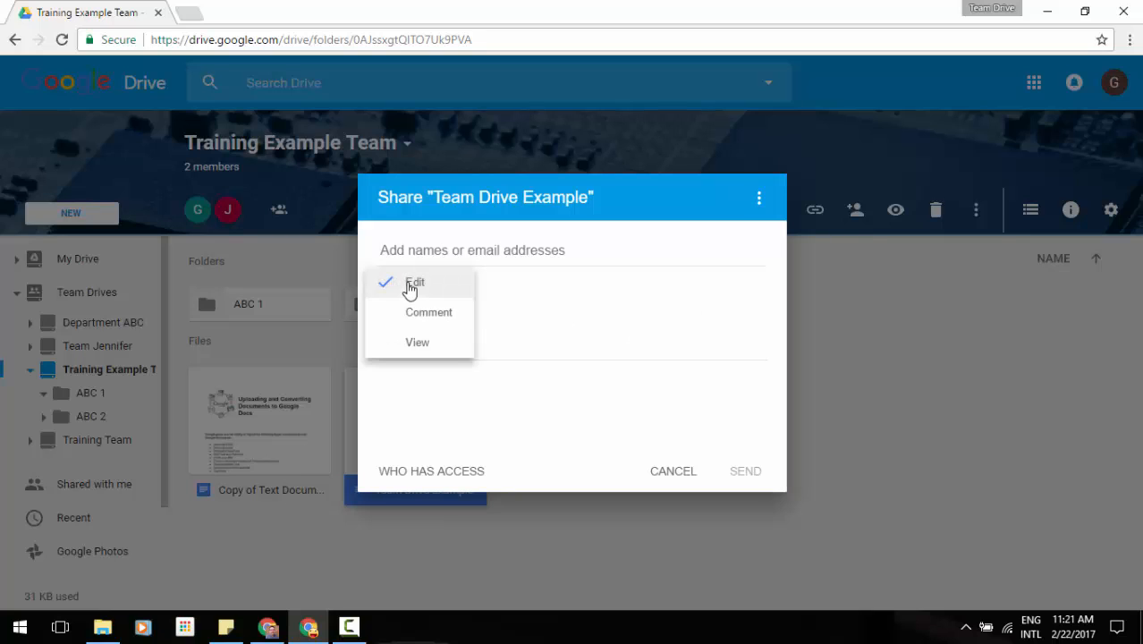
click(597, 308)
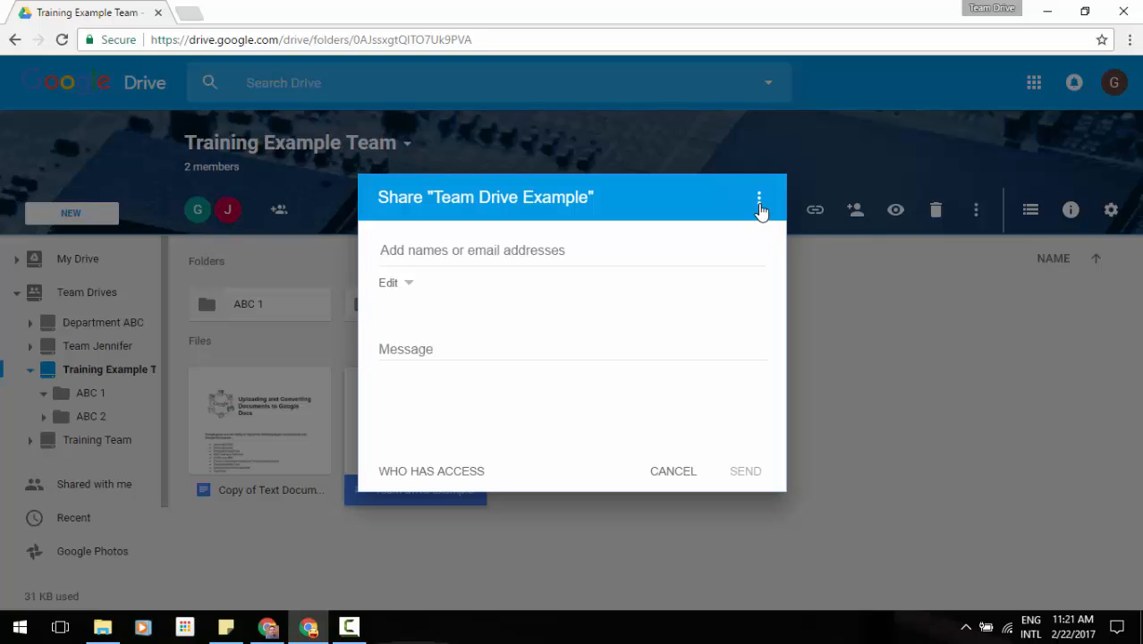
click(759, 204)
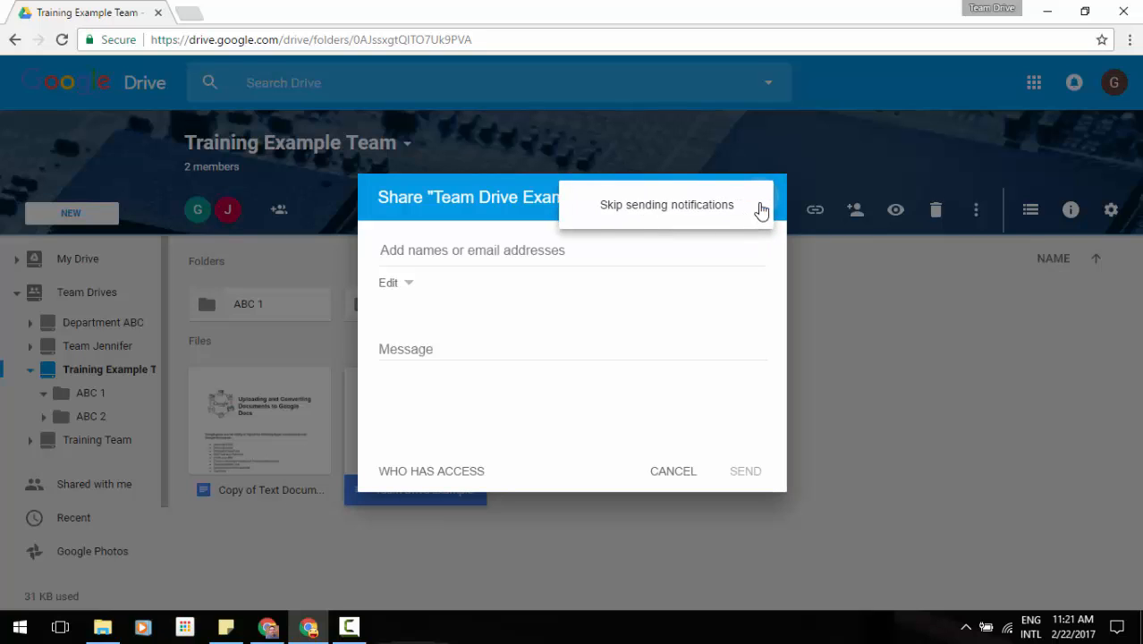
click(676, 430)
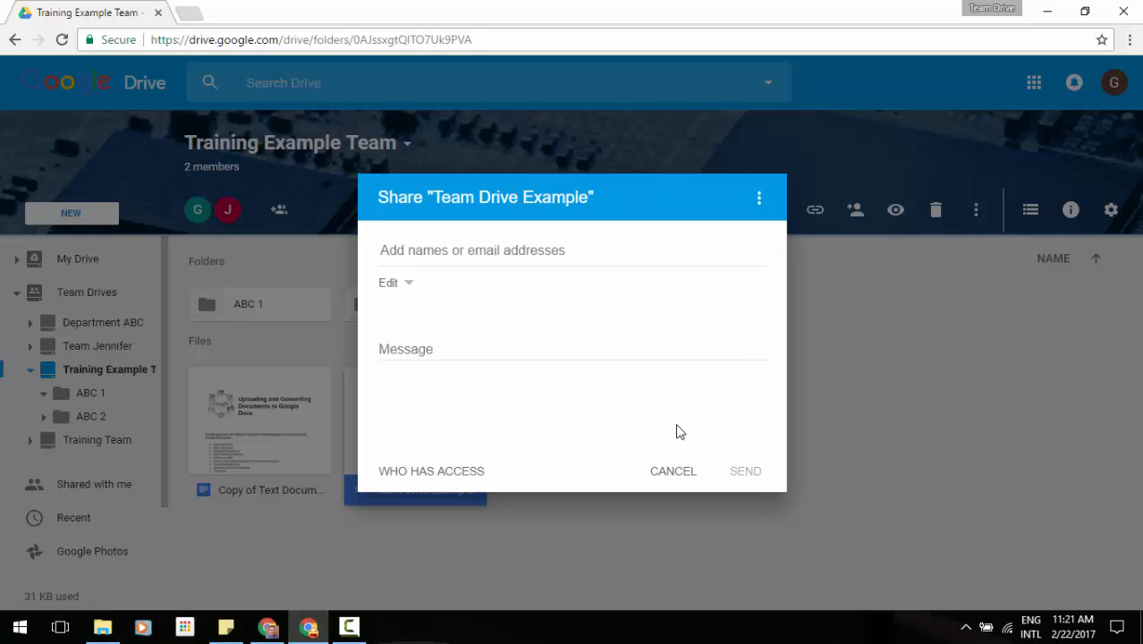
click(666, 472)
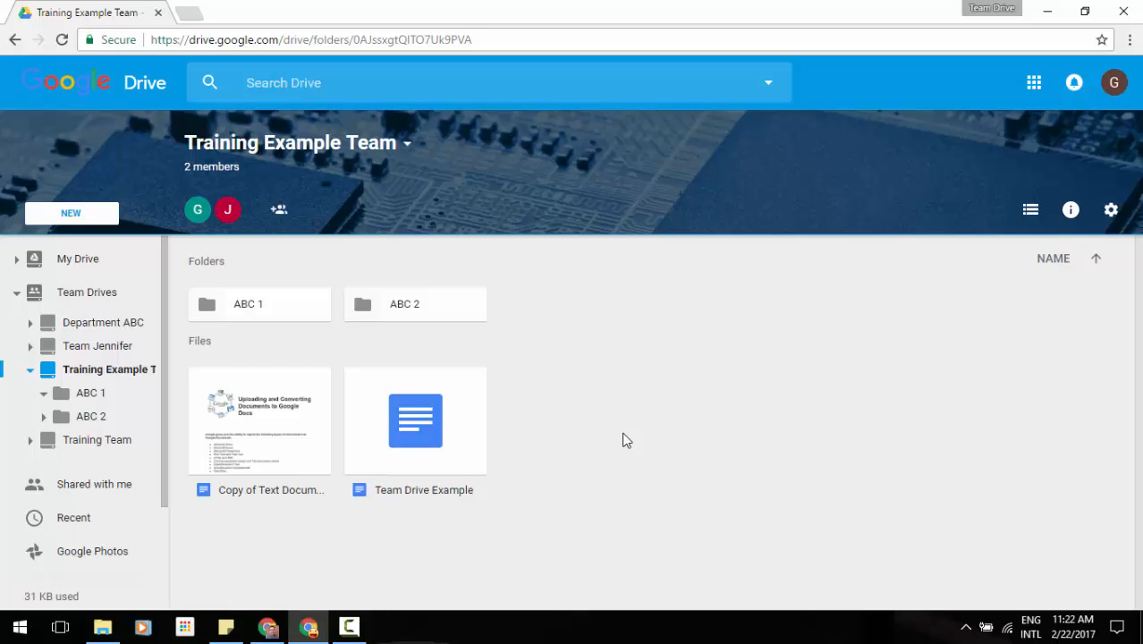
Examine the advanced search filters, looking at which team drives can be chosen as the location, and close the search form
click(768, 86)
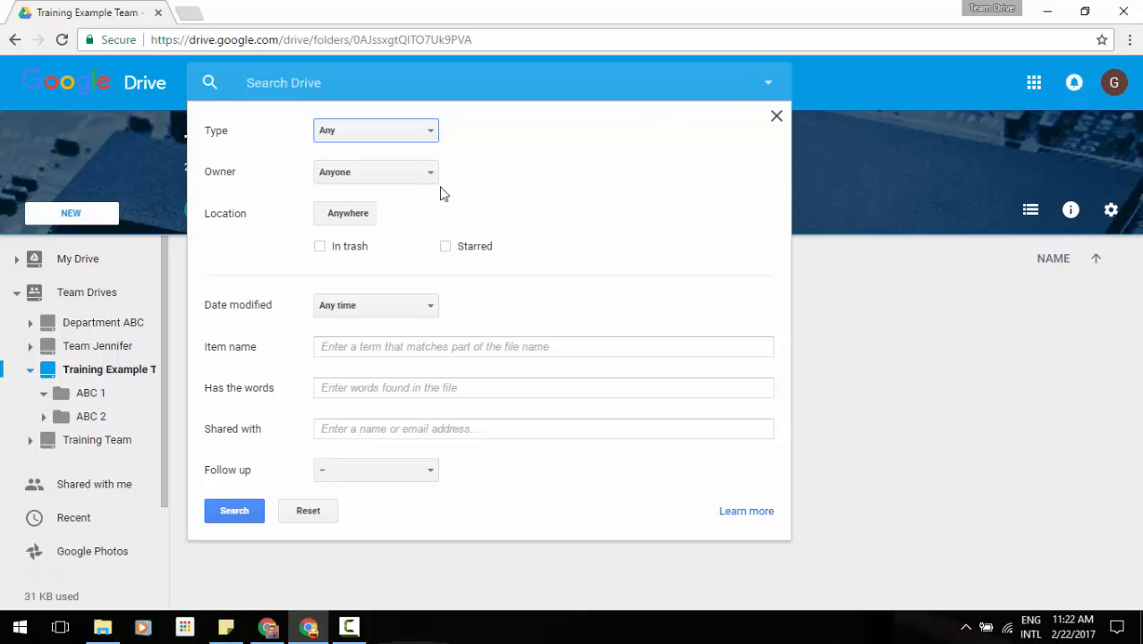
click(366, 213)
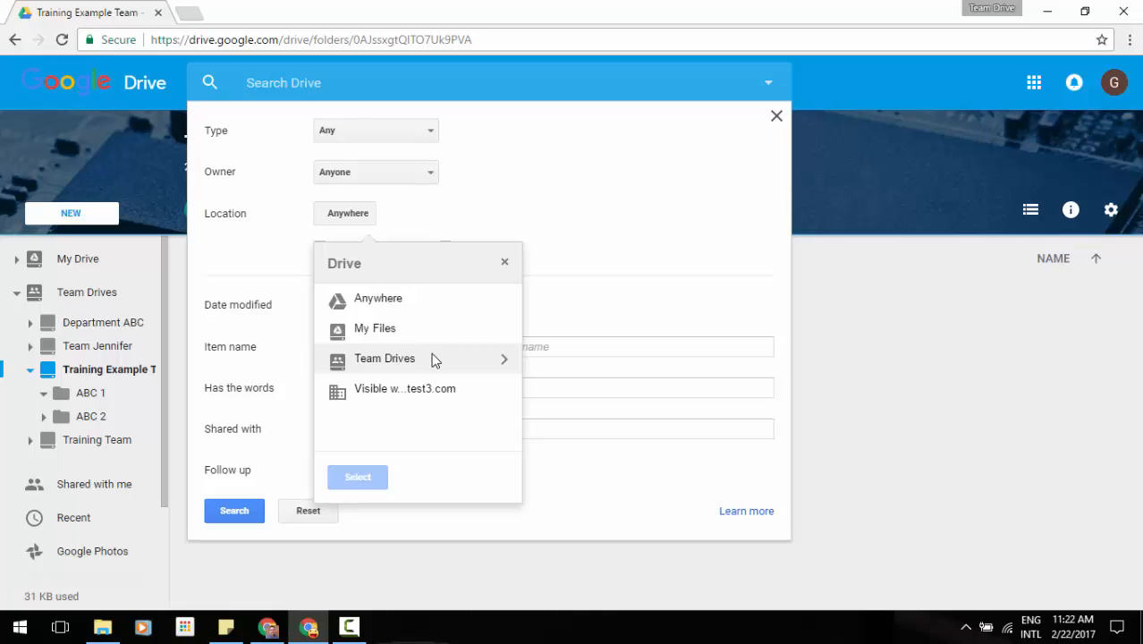
click(505, 361)
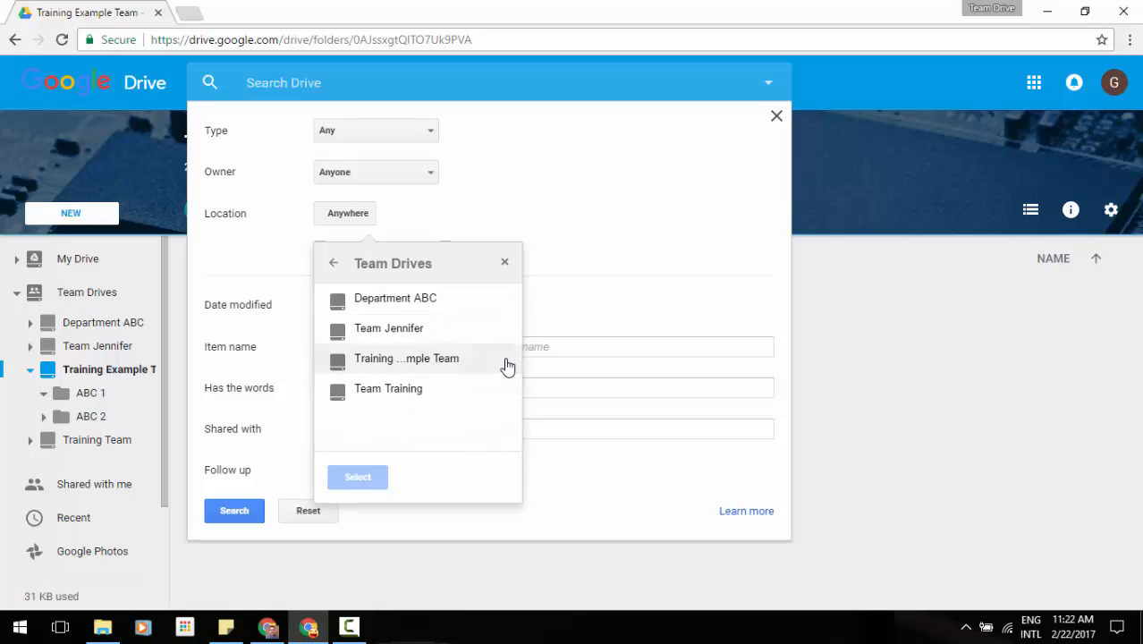
click(503, 265)
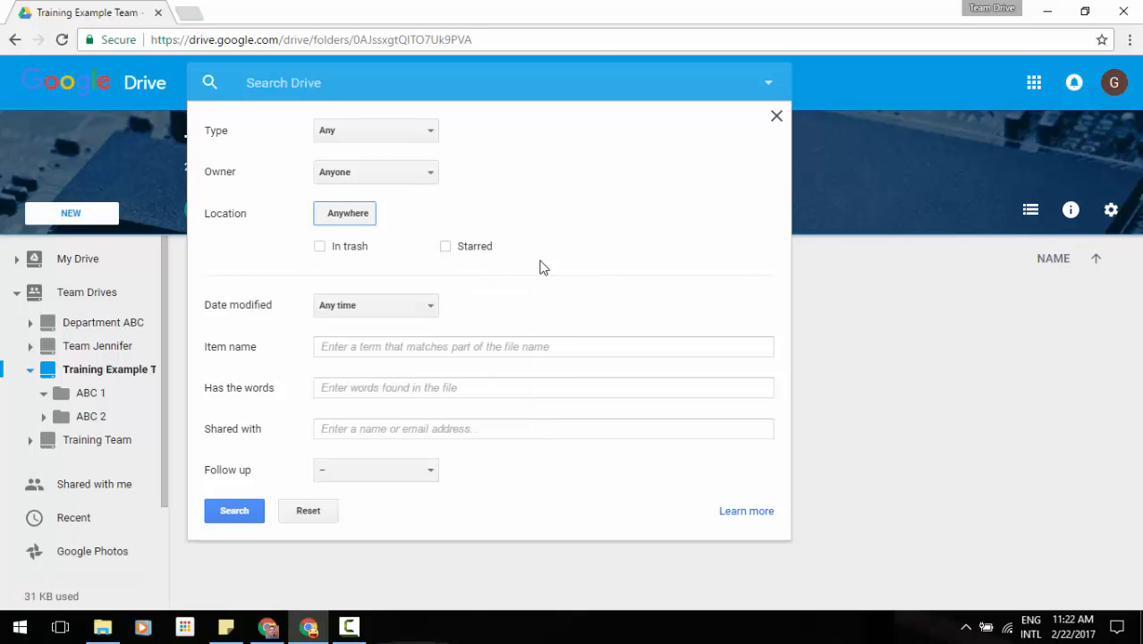
click(777, 117)
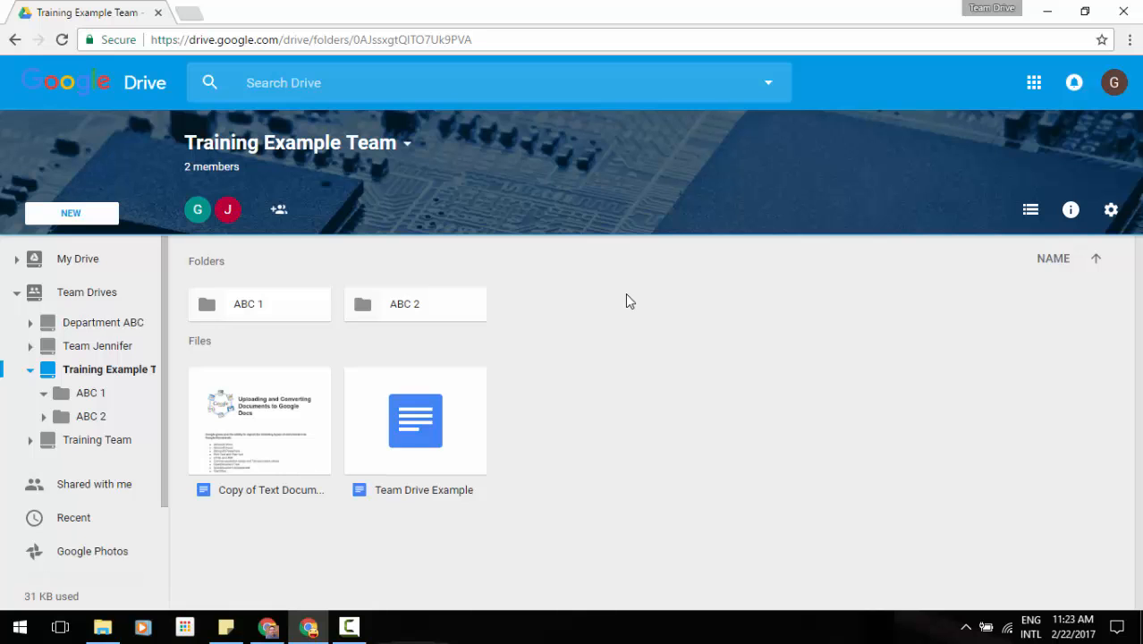
Show the Team Drives overview and examine the actions available for the team drive between Department ABC and Training Example Team
click(100, 298)
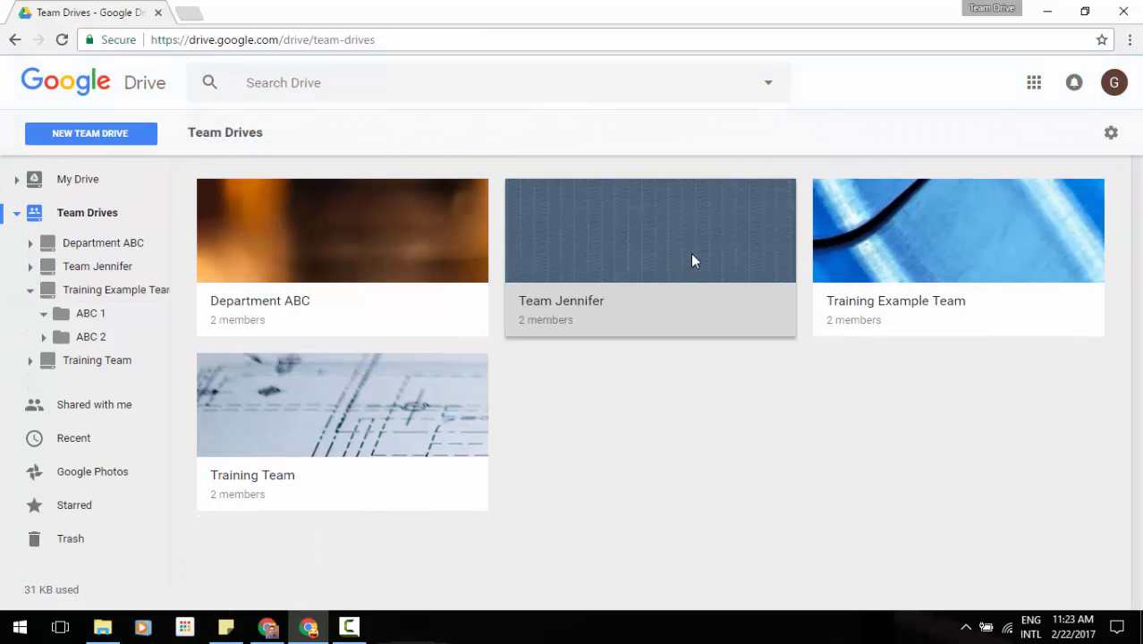
right_click(691, 258)
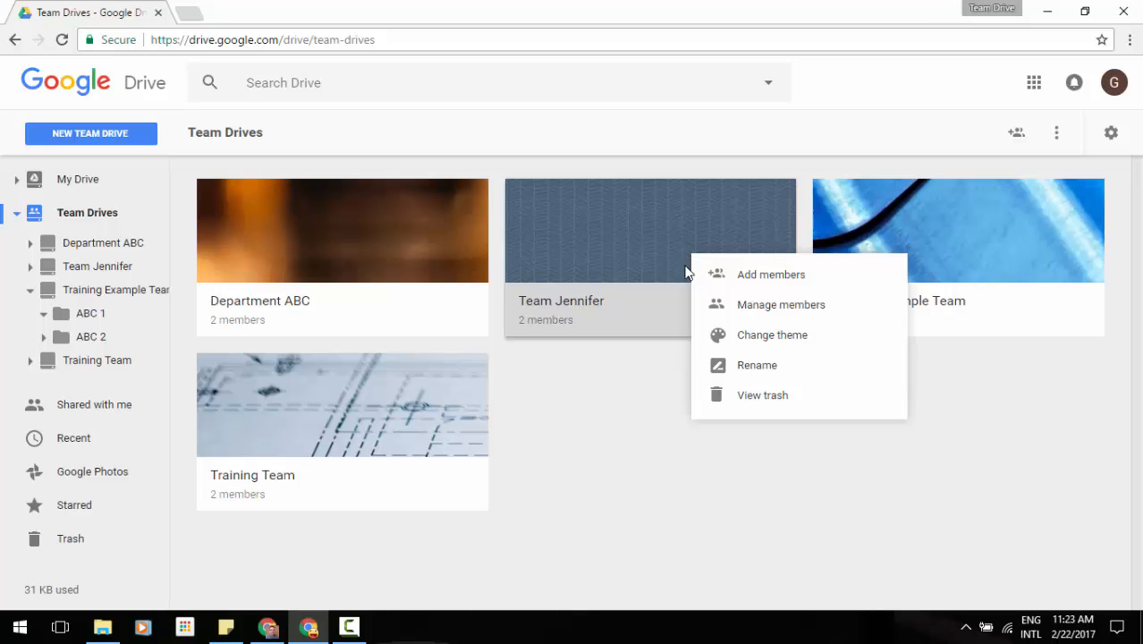
click(596, 385)
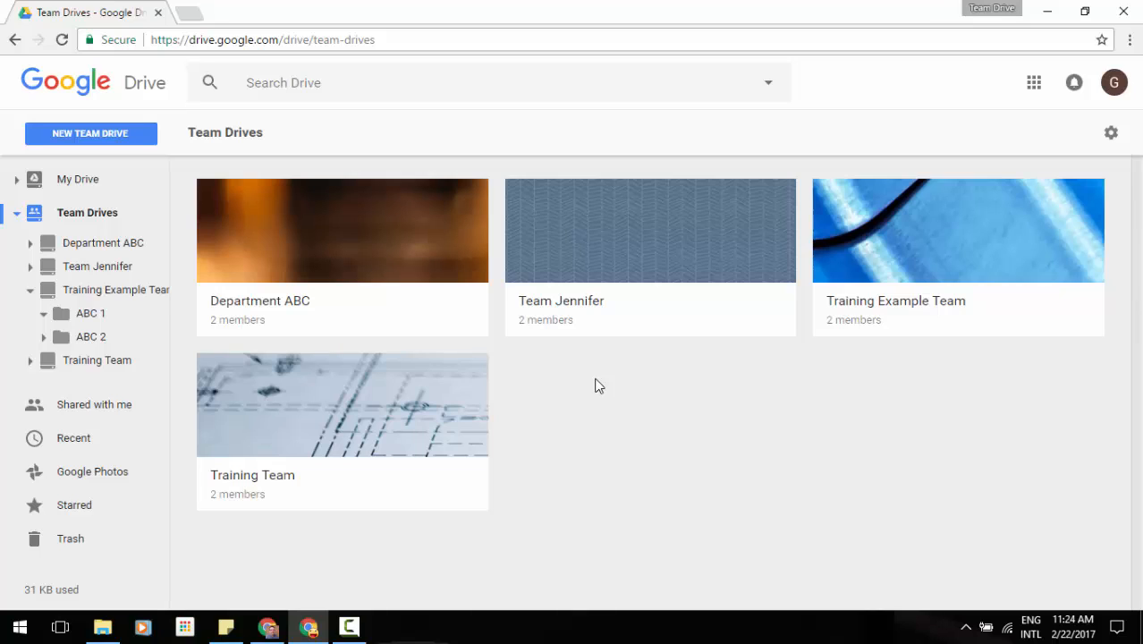
click(609, 289)
right_click(609, 288)
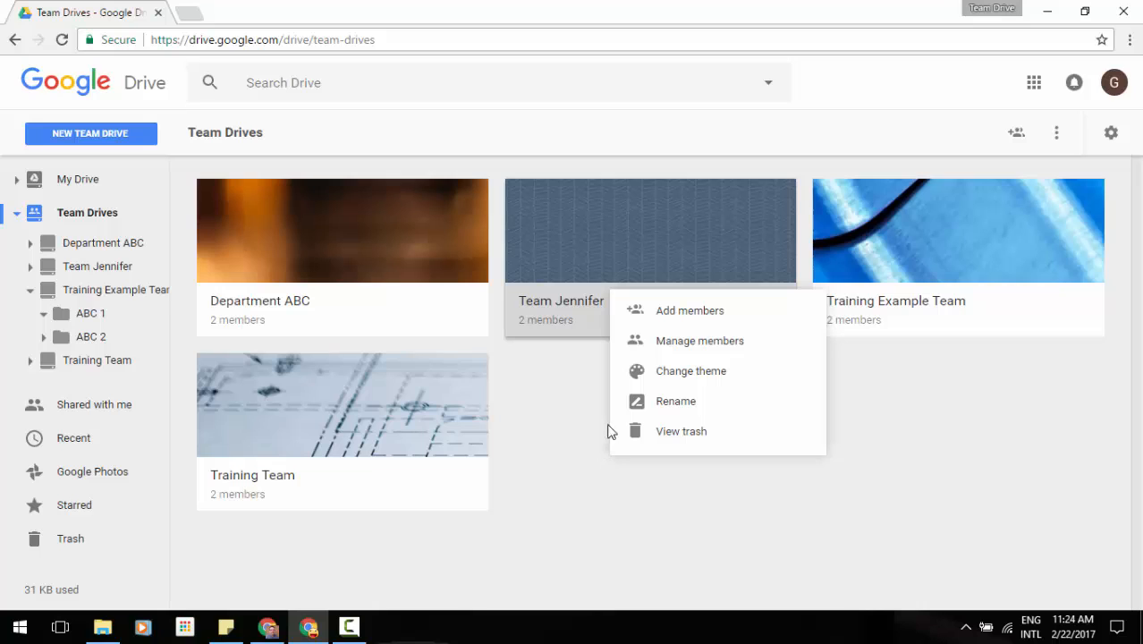
click(581, 450)
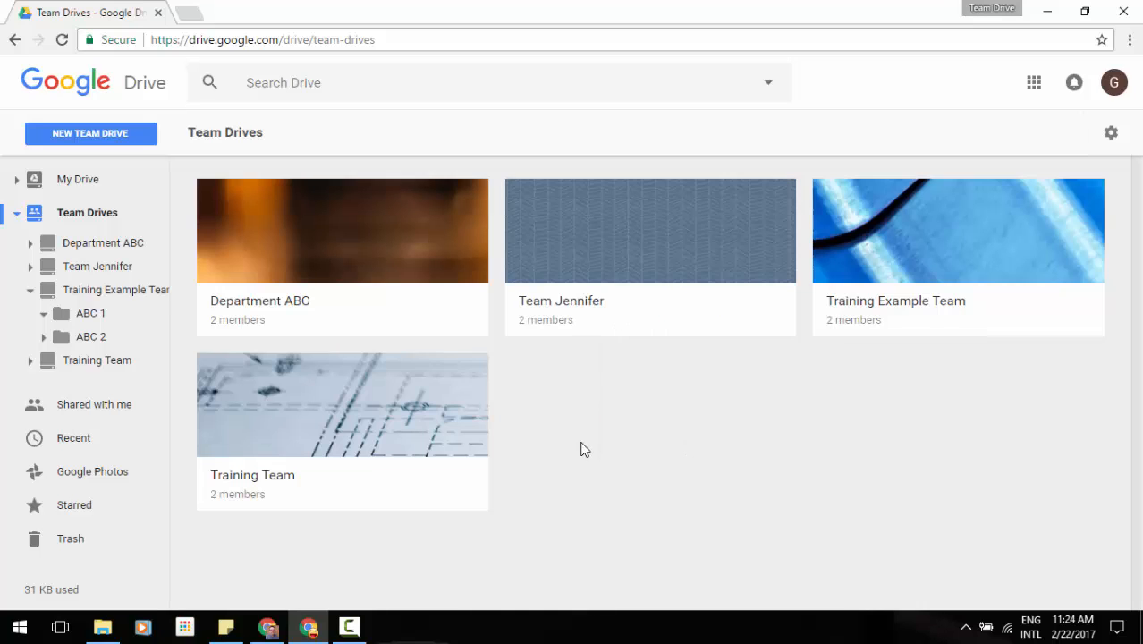
Open the Training Example Team drive and delete the Team Drive Example document for everyone
double_click(910, 265)
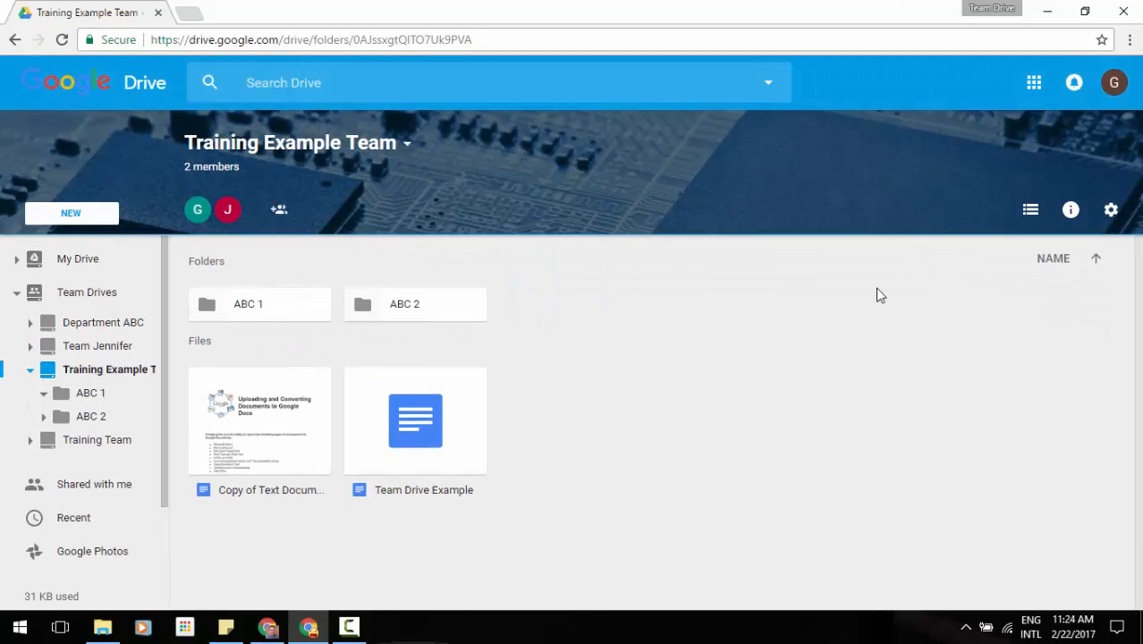
click(455, 402)
right_click(453, 399)
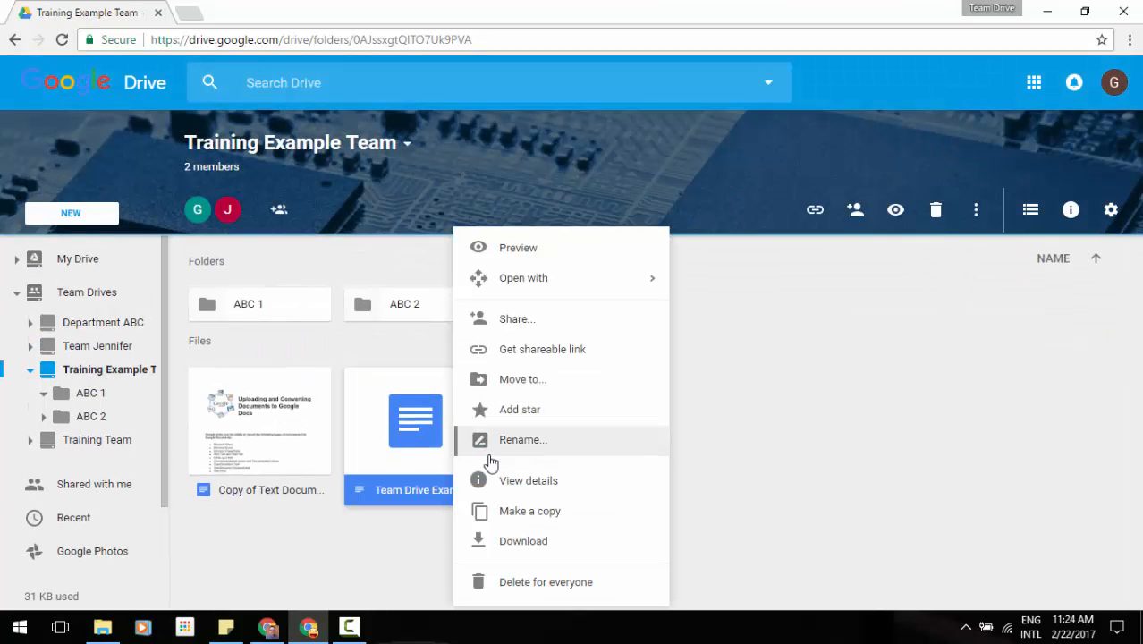
click(545, 582)
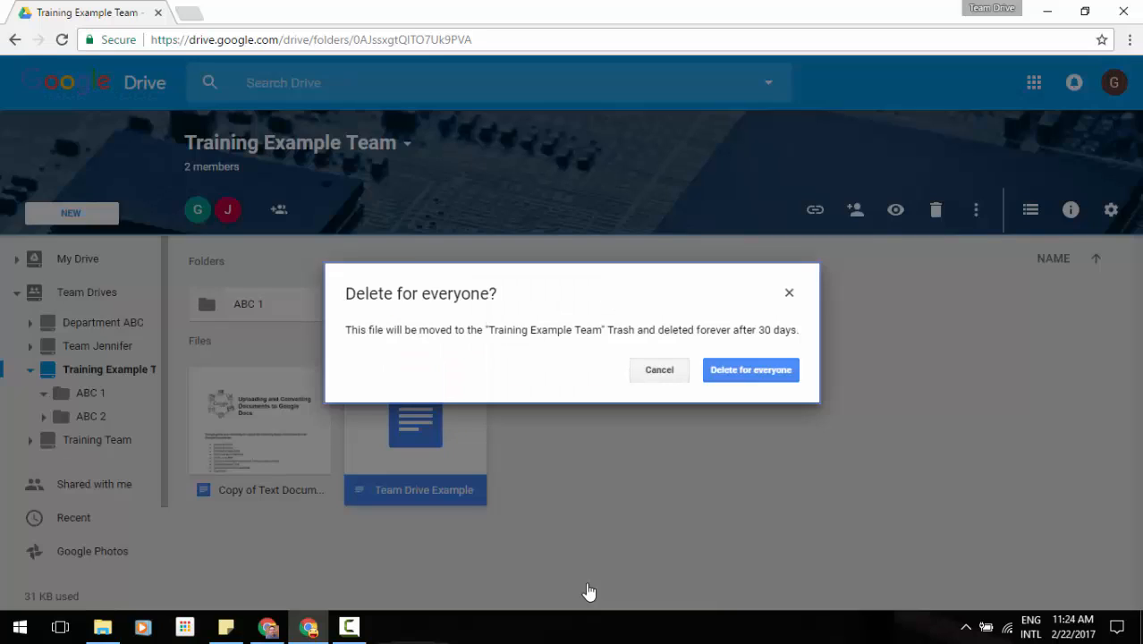
click(736, 370)
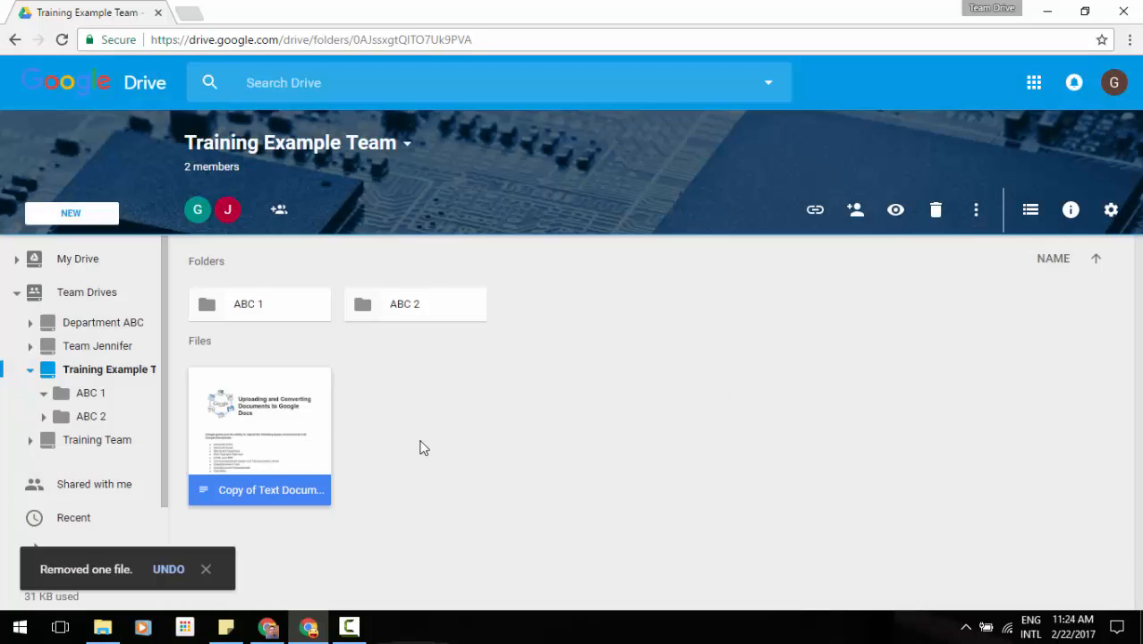
Delete the copied text document from Training Example Team for everyone
right_click(329, 409)
click(393, 581)
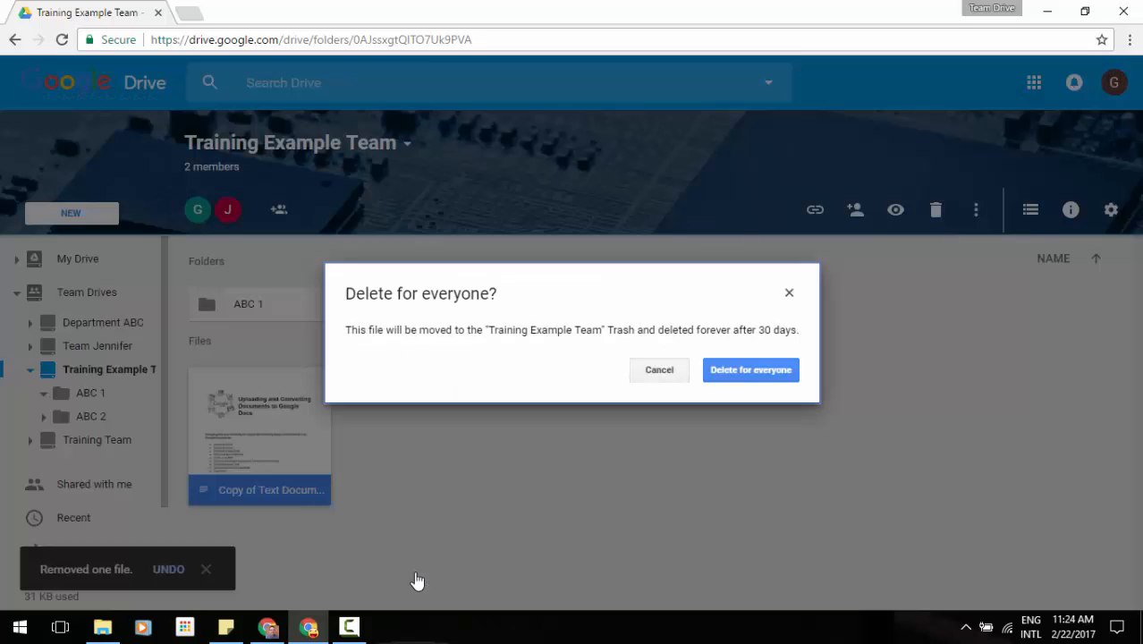
click(748, 374)
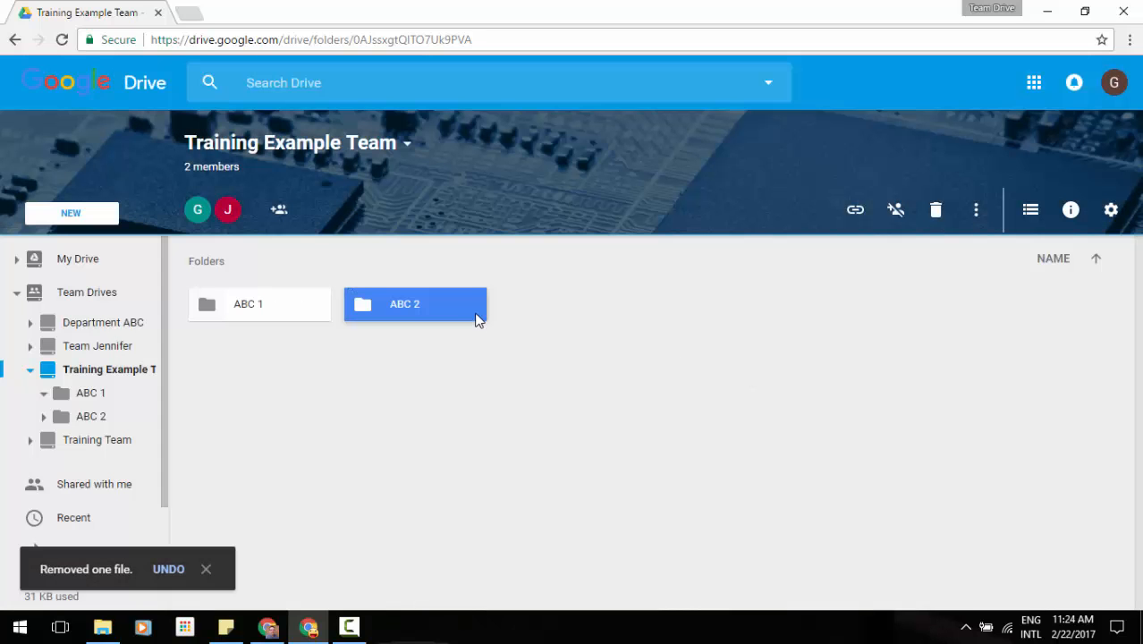
Delete the ABC 2 folder from Training Example Team for everyone and clear the selection
right_click(477, 320)
click(582, 585)
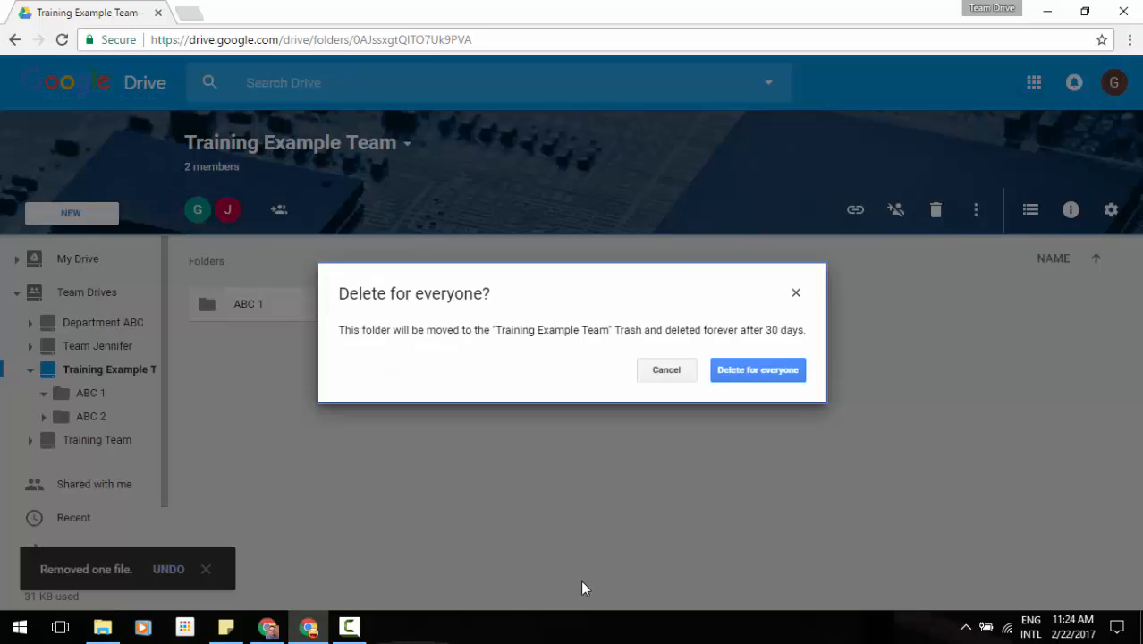
click(736, 370)
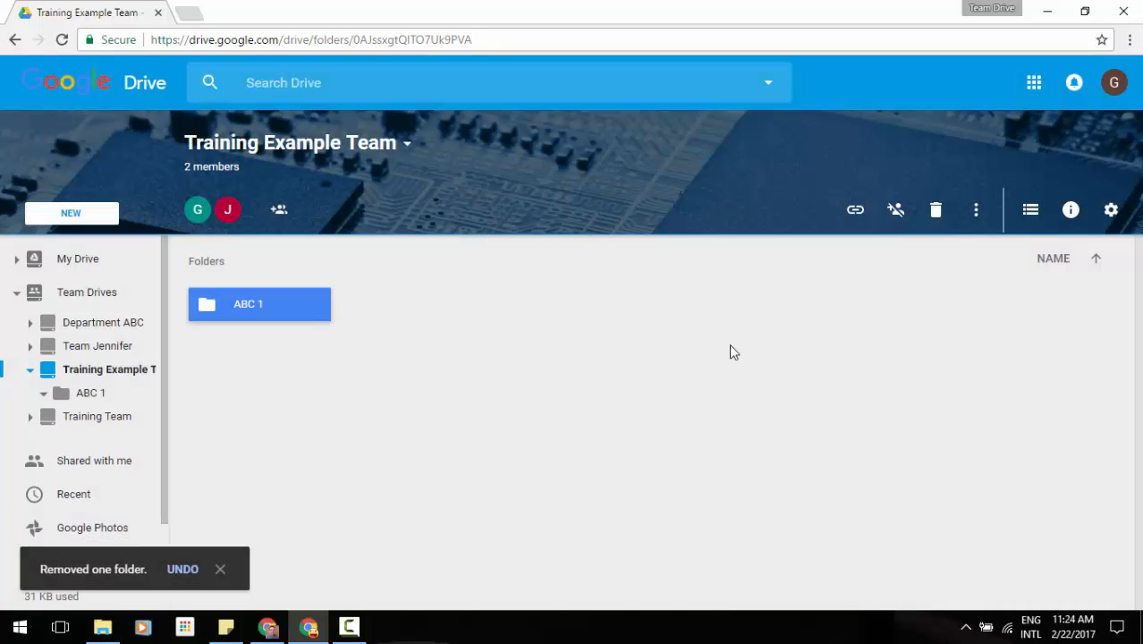
click(555, 322)
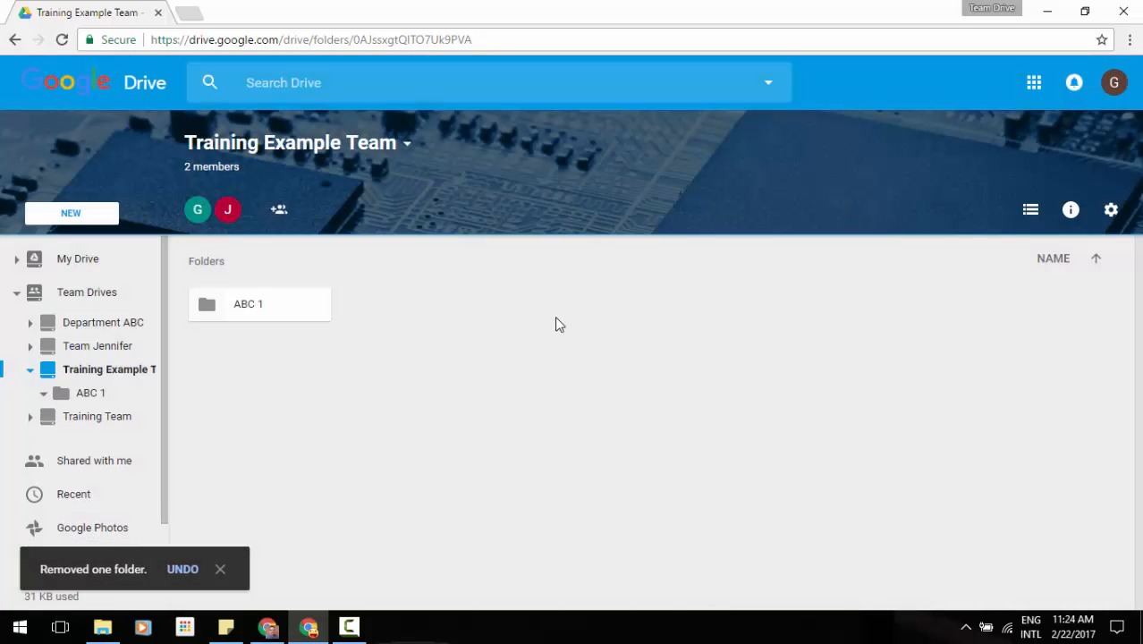
Check the actions available for Training Example Team, and delete its remaining ABC 1 folder for everyone
click(407, 148)
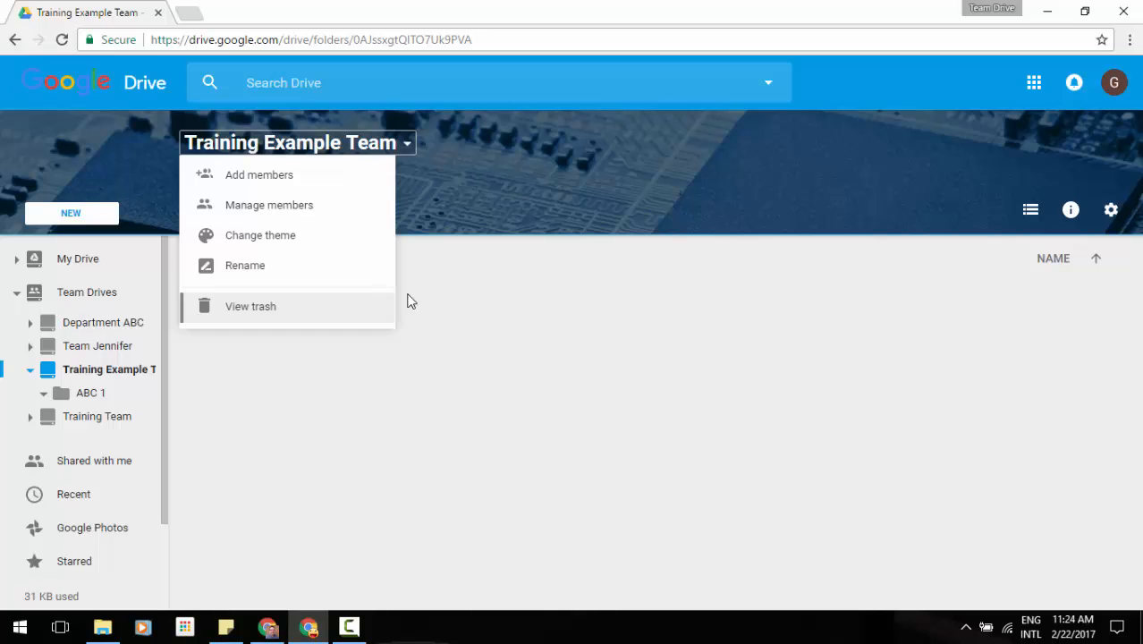
click(518, 291)
click(318, 307)
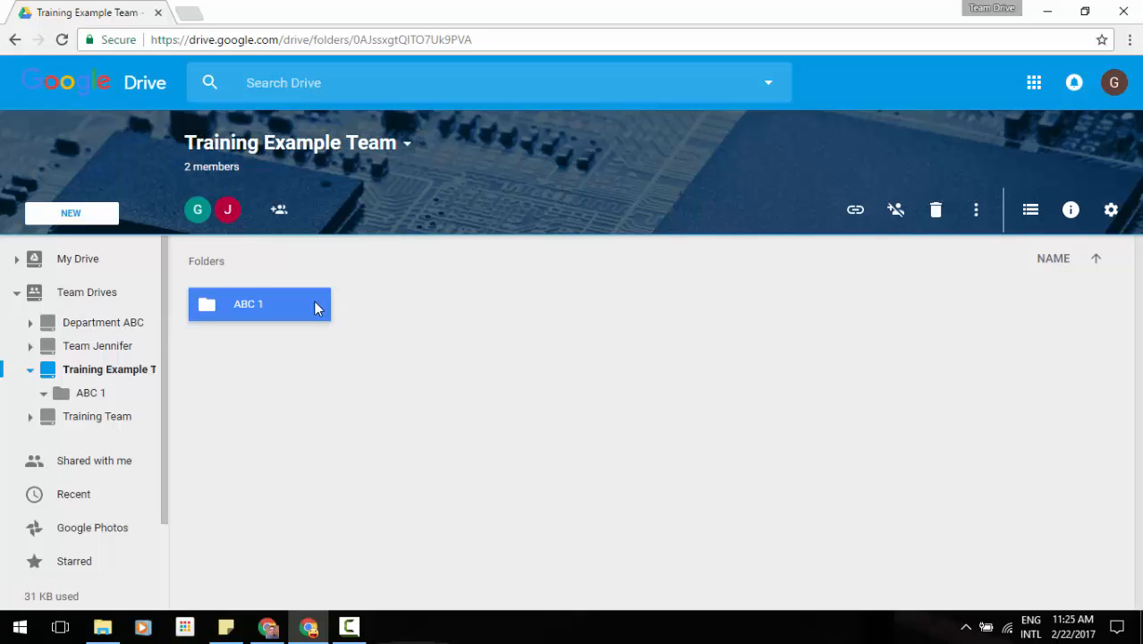
right_click(315, 308)
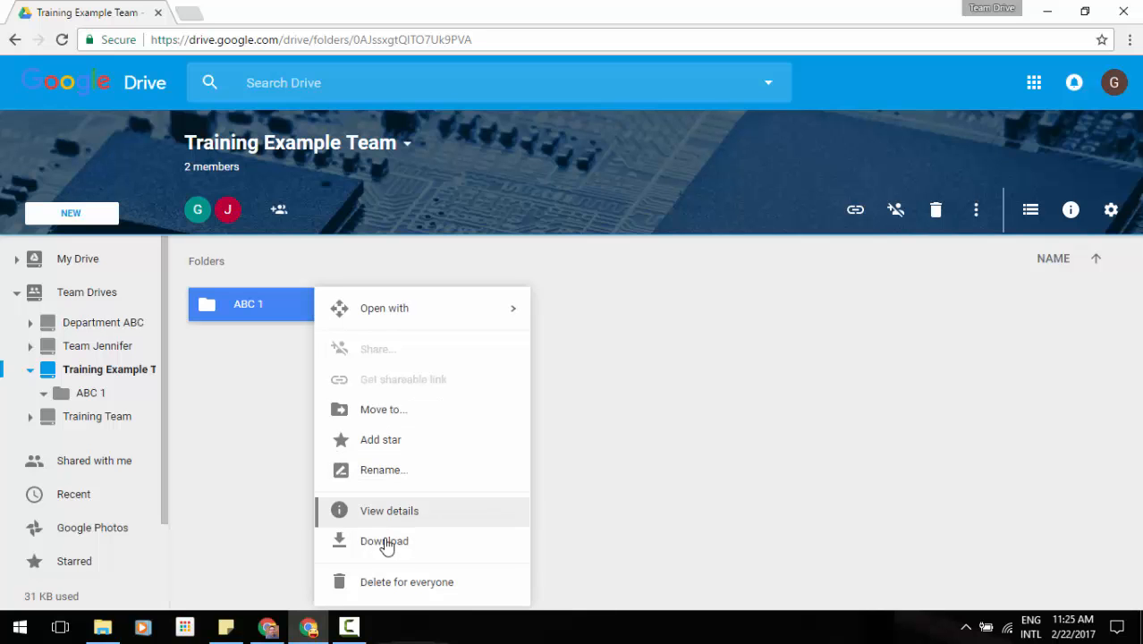
click(409, 580)
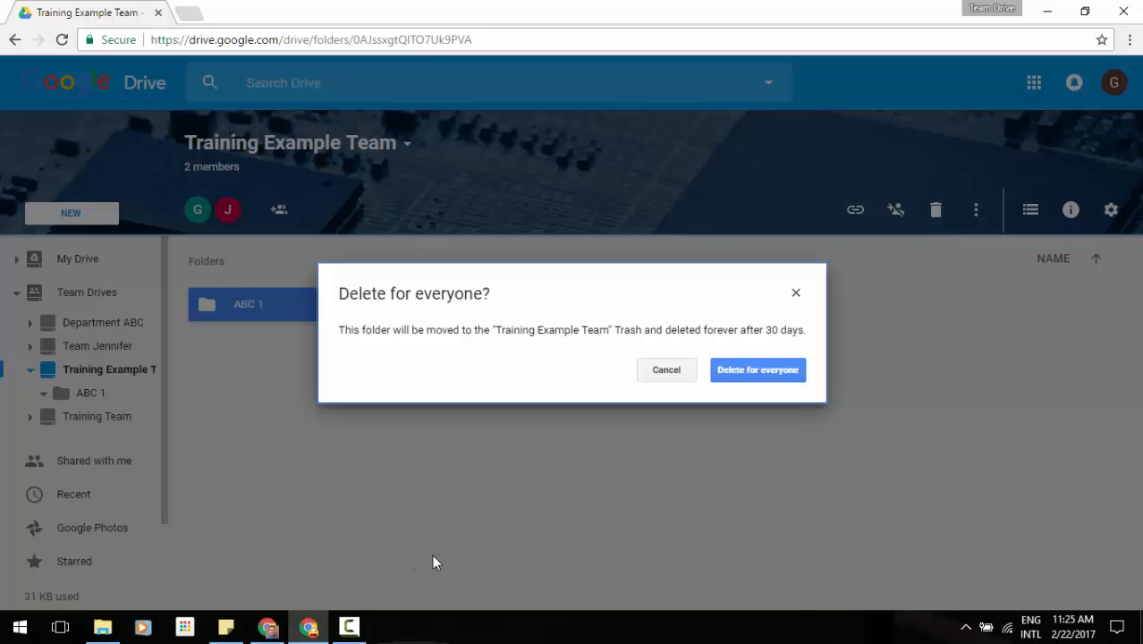
click(745, 373)
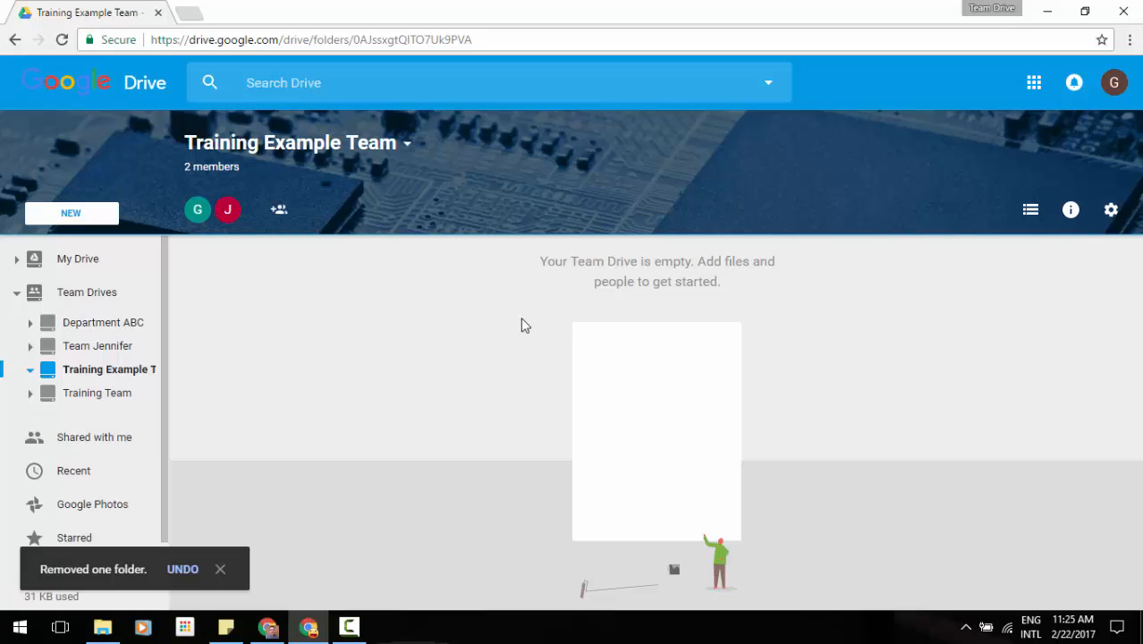
Check the emptied team drive's available actions, and delete the Training Example Team drive from the Team Drives overview
click(407, 145)
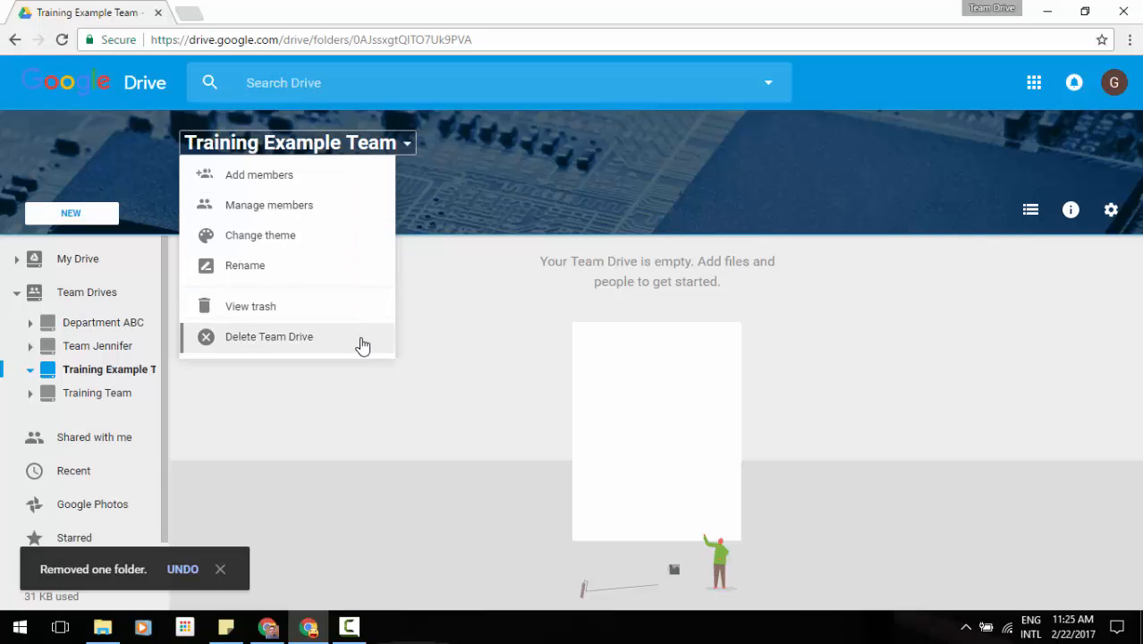
click(488, 338)
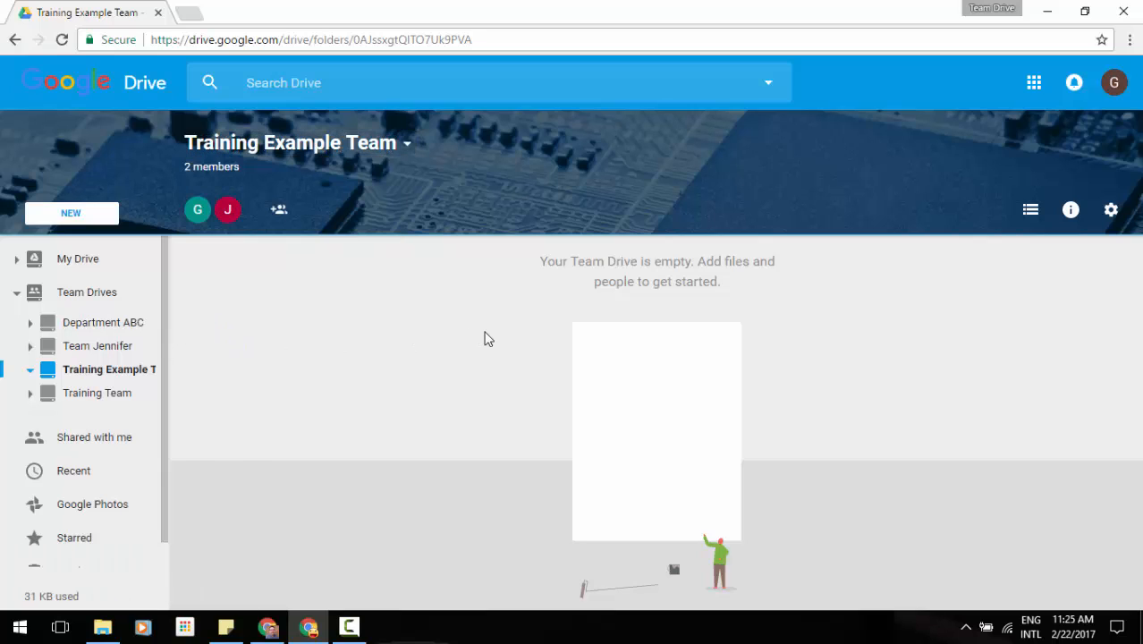
click(96, 294)
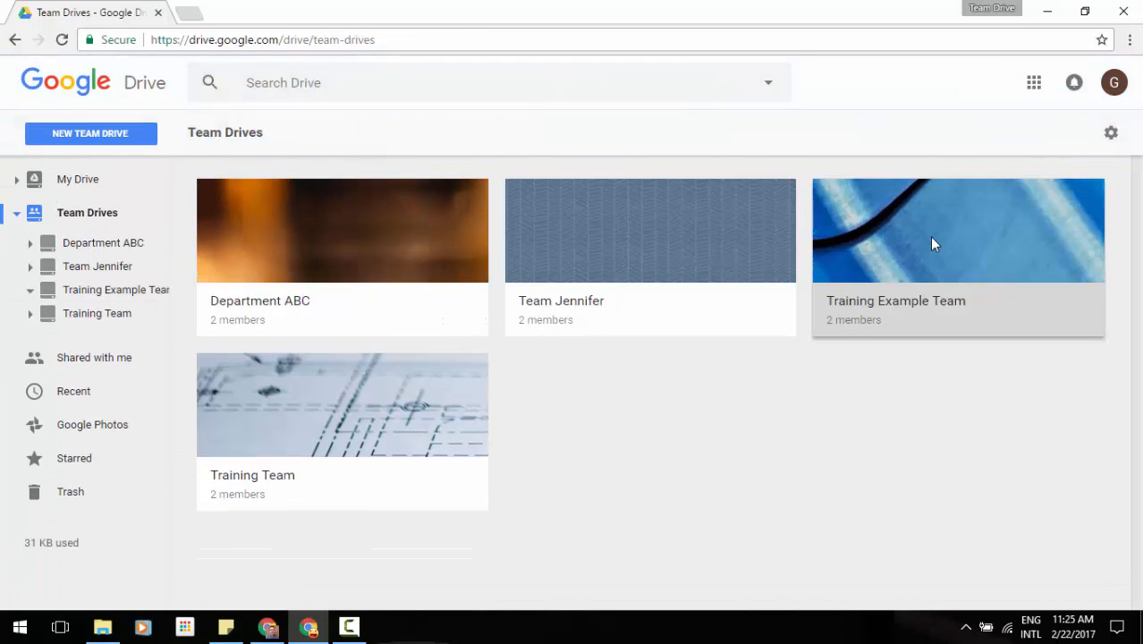
click(931, 243)
right_click(931, 244)
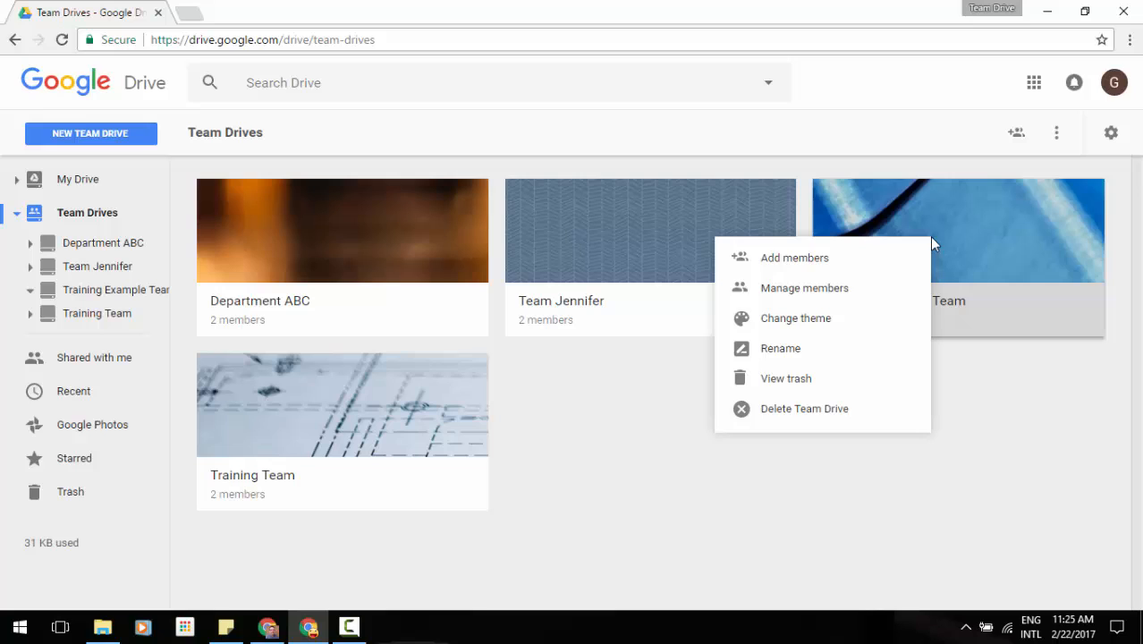
click(901, 417)
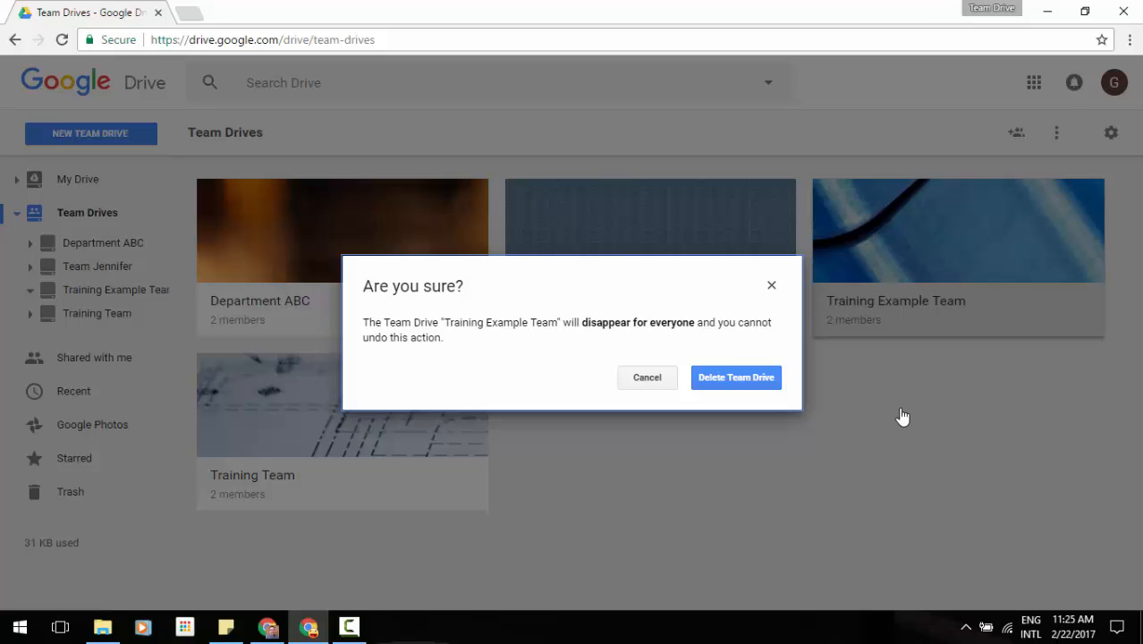
click(773, 382)
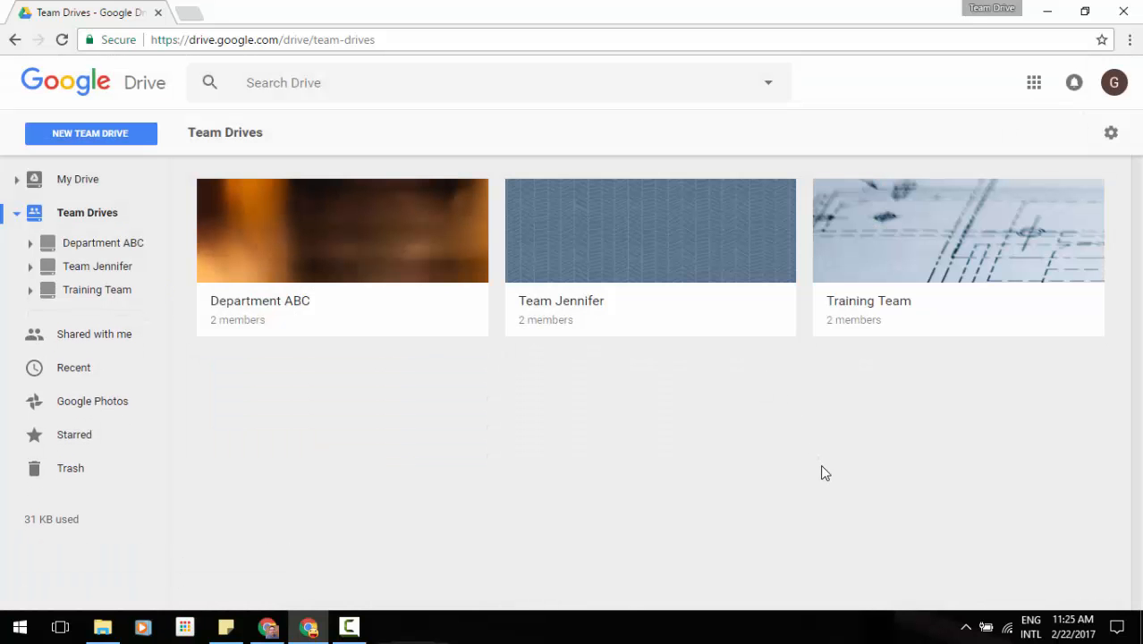